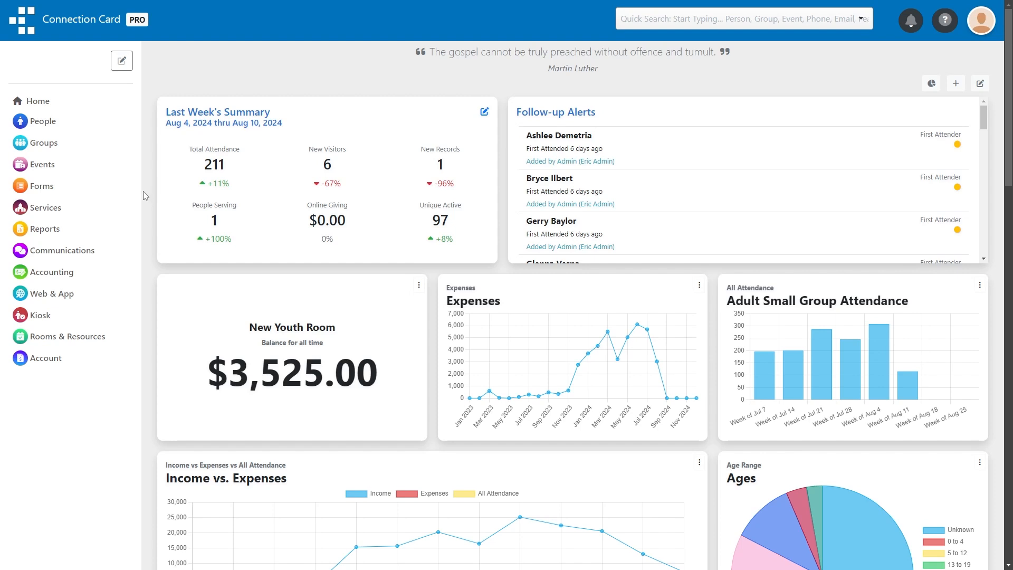
Start a new event named "Basketball Tournament" with the short description "Join us for a basketball tournament!".
{"action": "left_click", "coordinate": [48, 167]}
{"action": "left_click", "coordinate": [54, 199]}
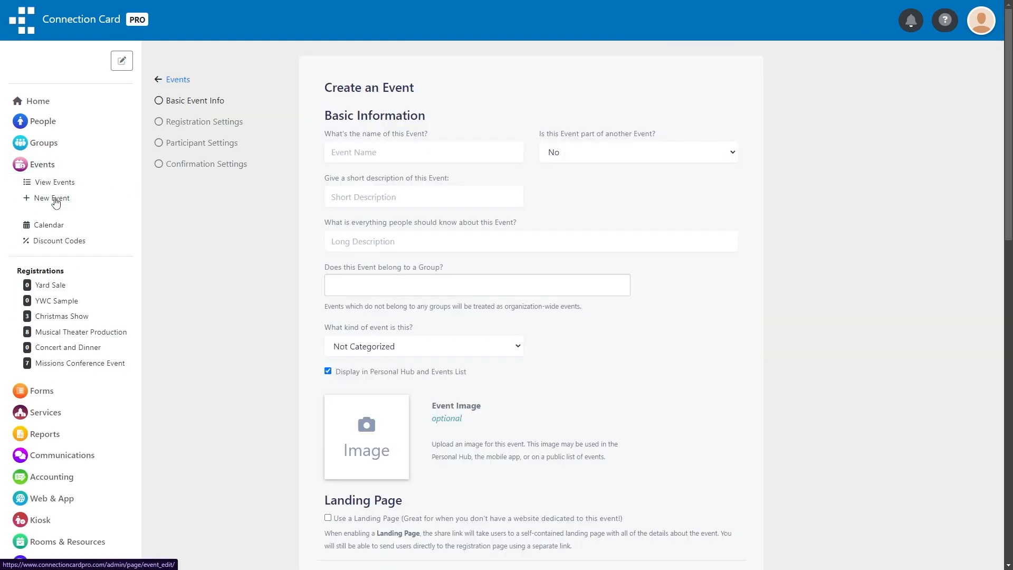
{"action": "left_click", "coordinate": [342, 154]}
{"action": "type", "text": "Basketball Tournament"}
{"action": "key", "text": "Tab"}
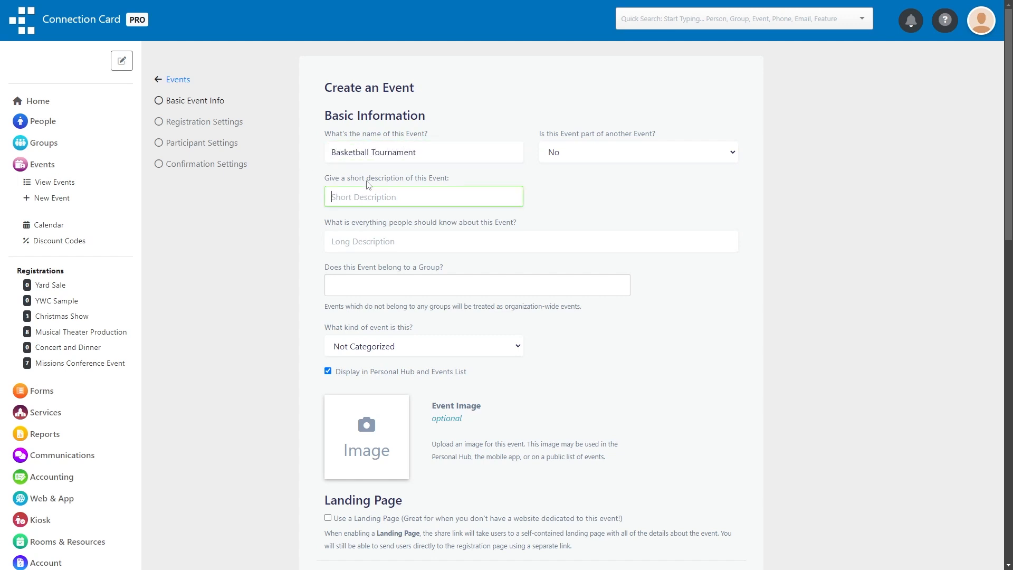
{"action": "type", "text": "Join us for a basketball tournament!"}
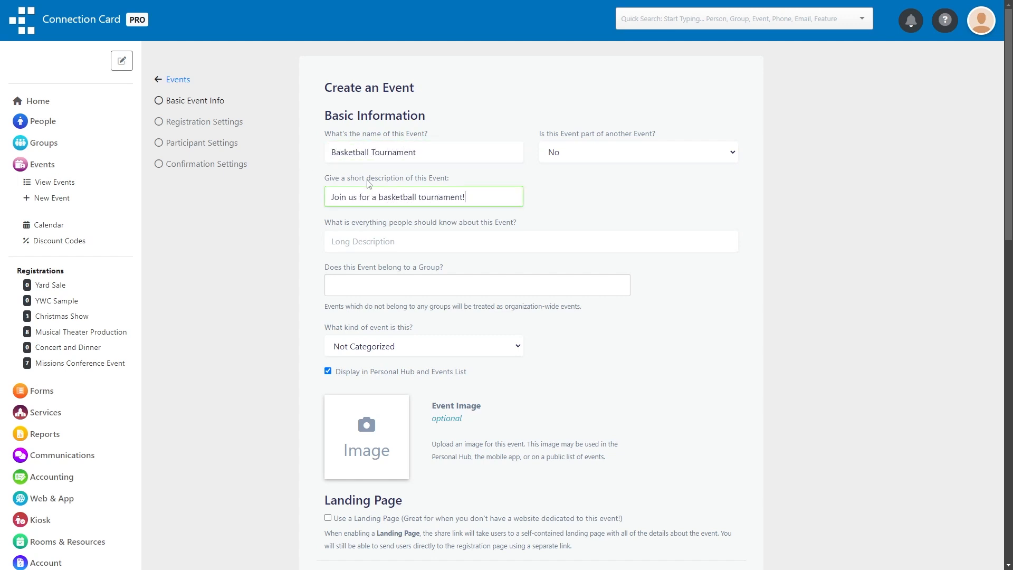
{"action": "left_click", "coordinate": [319, 209]}
Upload the basketball hoop photo as the event image.
{"action": "scroll", "coordinate": [355, 357], "scroll_direction": "down", "scroll_amount": 2}
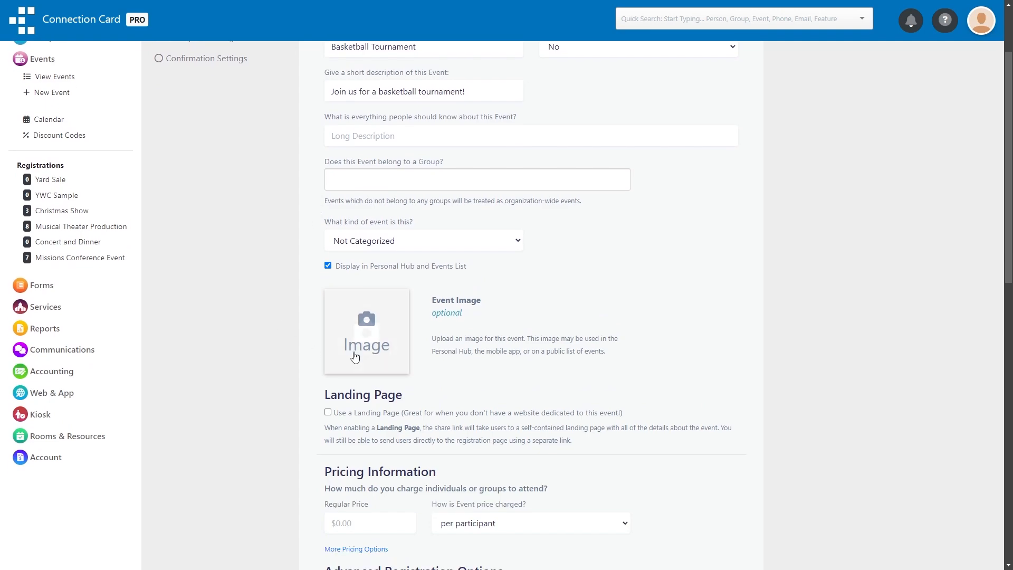
{"action": "left_click", "coordinate": [374, 341]}
{"action": "double_click", "coordinate": [166, 116]}
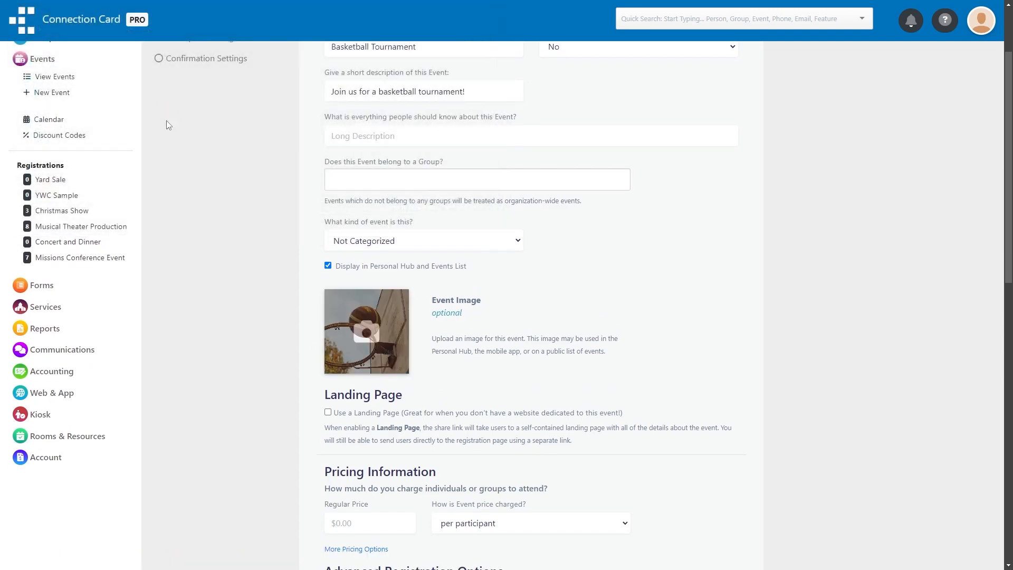
Set the event's regular price to 10, charged for the entire registration.
{"action": "scroll", "coordinate": [243, 328], "scroll_direction": "down", "scroll_amount": 4}
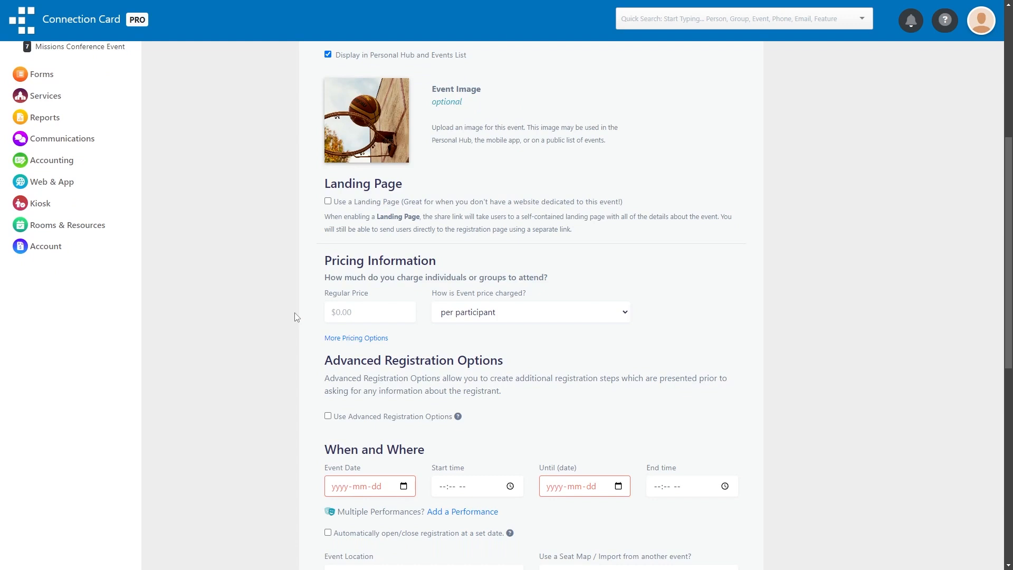
{"action": "left_click", "coordinate": [357, 304]}
{"action": "type", "text": "10"}
{"action": "left_click", "coordinate": [545, 311]}
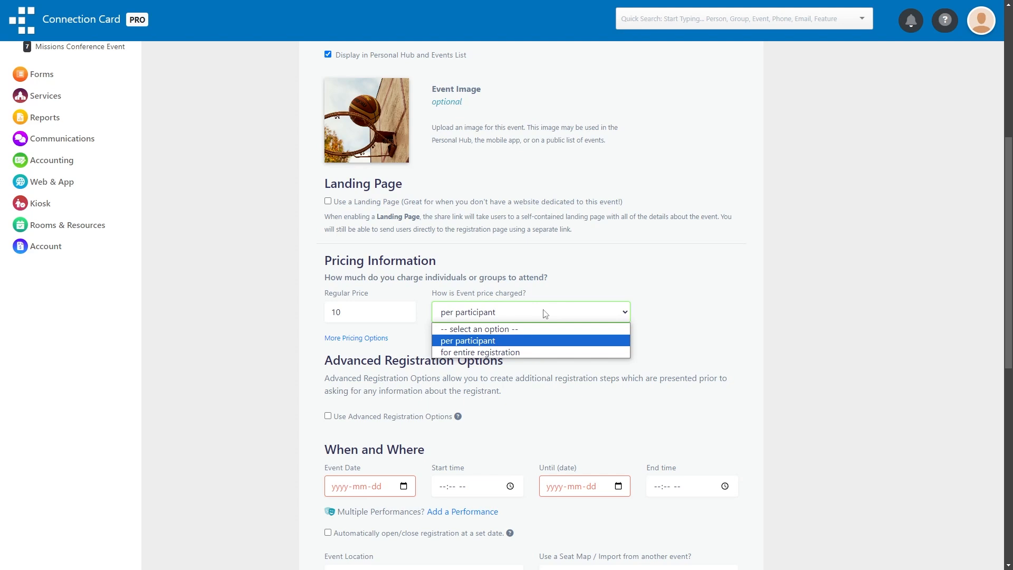
{"action": "left_click", "coordinate": [534, 351]}
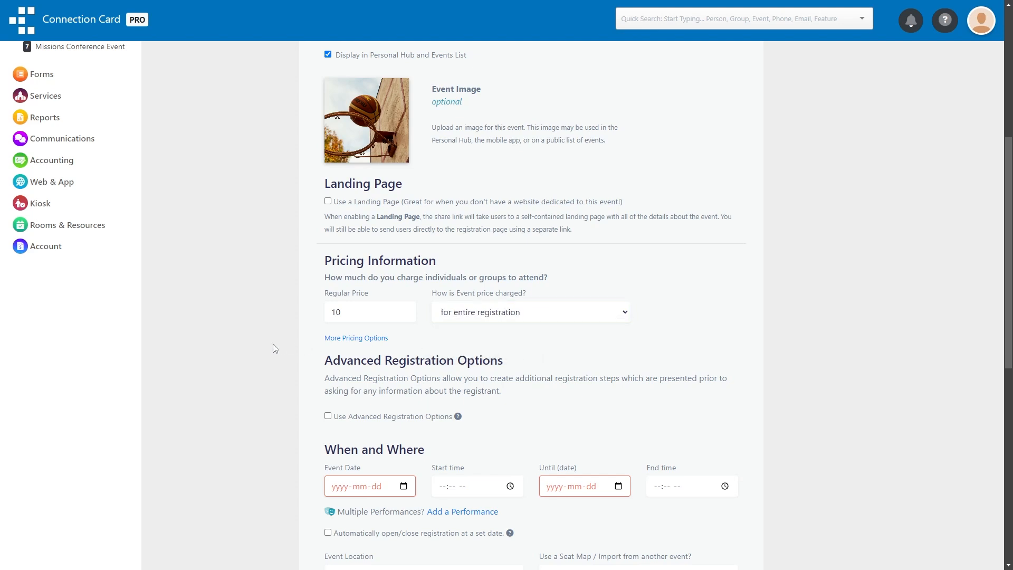
Set the event date to 2024-08-24.
{"action": "scroll", "coordinate": [274, 344], "scroll_direction": "down", "scroll_amount": 3}
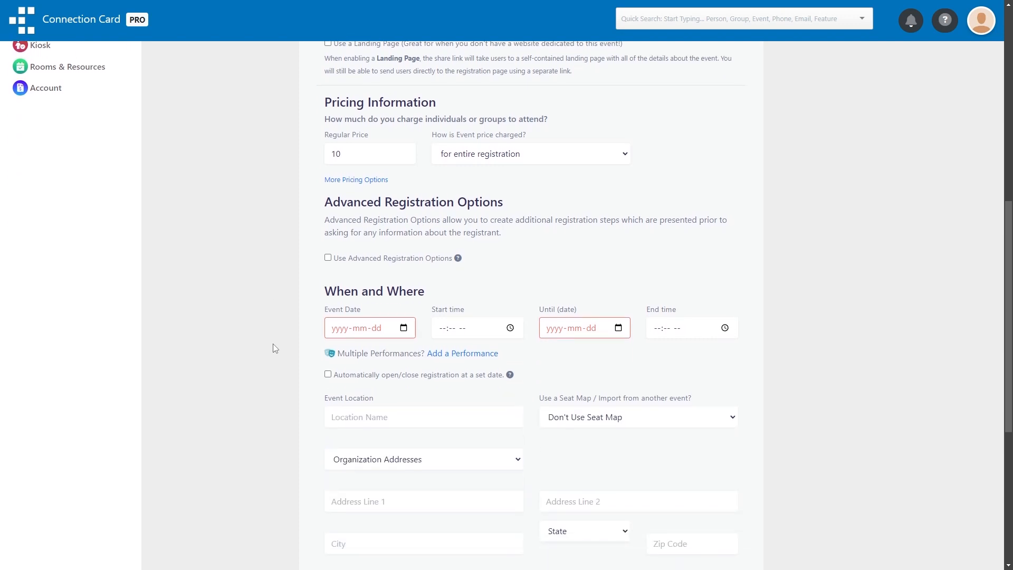
{"action": "left_click", "coordinate": [404, 485]}
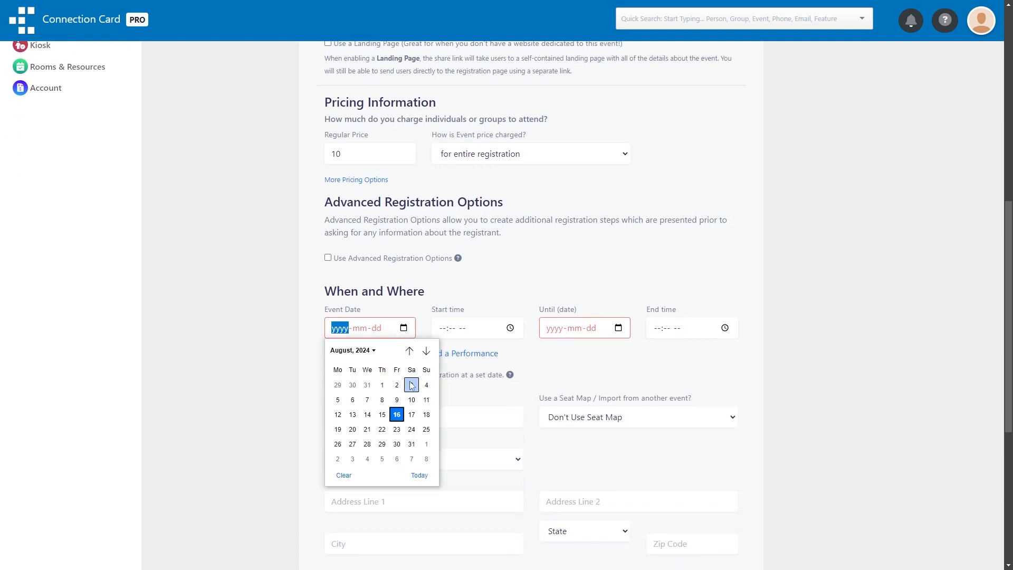
{"action": "left_click", "coordinate": [411, 428]}
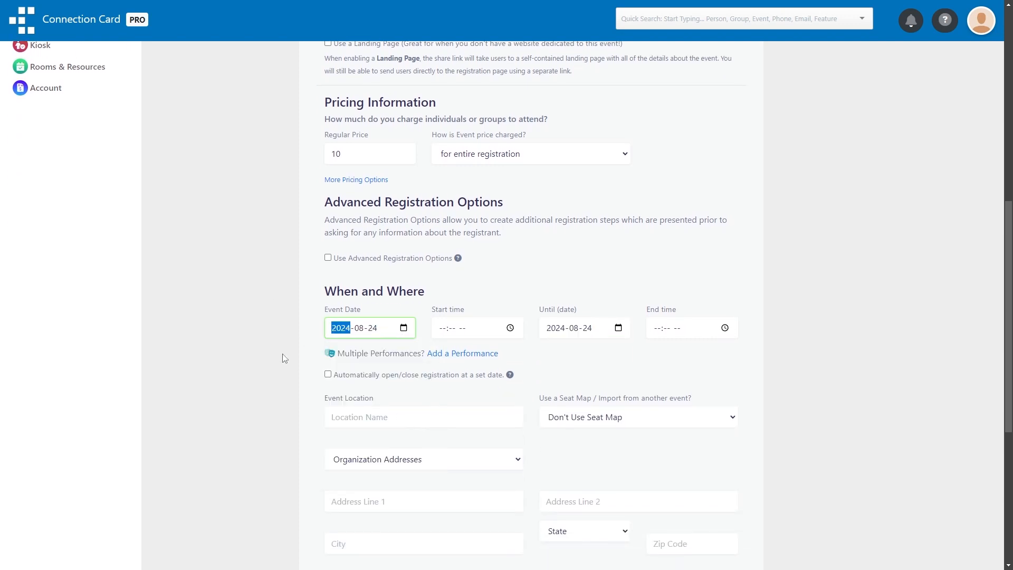
Reserve the Basketball and Gym resources for the event and create it.
{"action": "scroll", "coordinate": [285, 358], "scroll_direction": "down", "scroll_amount": 6}
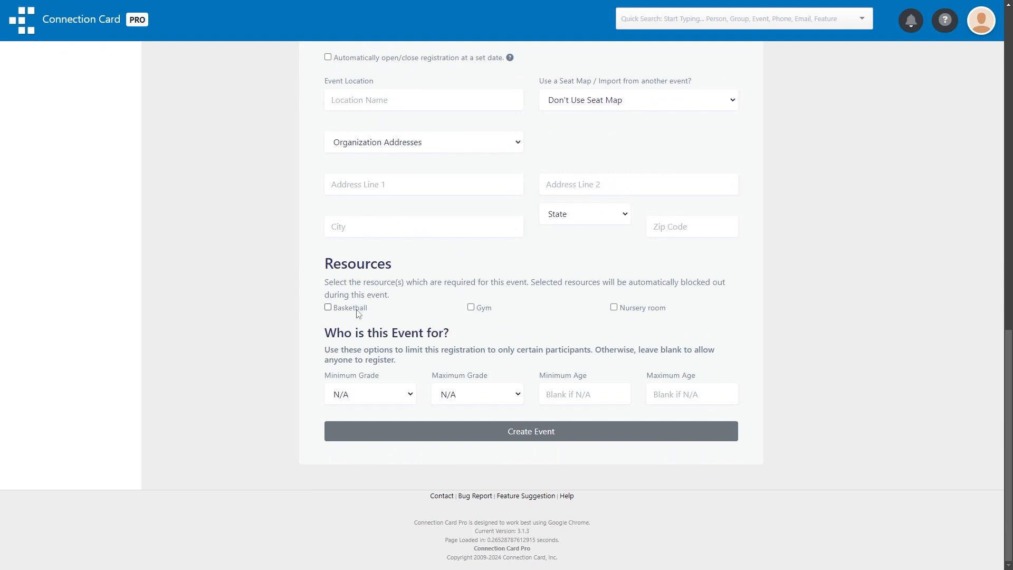
{"action": "left_click", "coordinate": [357, 313]}
{"action": "left_click", "coordinate": [469, 308]}
{"action": "left_click", "coordinate": [370, 431]}
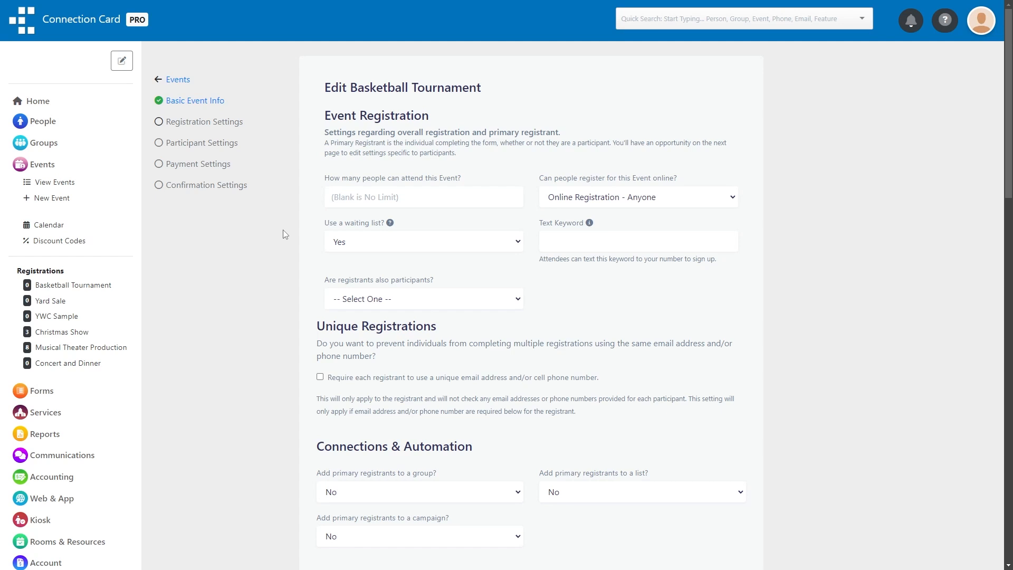
Let registrants register themselves plus others, and mark the event as using teams.
{"action": "left_click", "coordinate": [452, 299]}
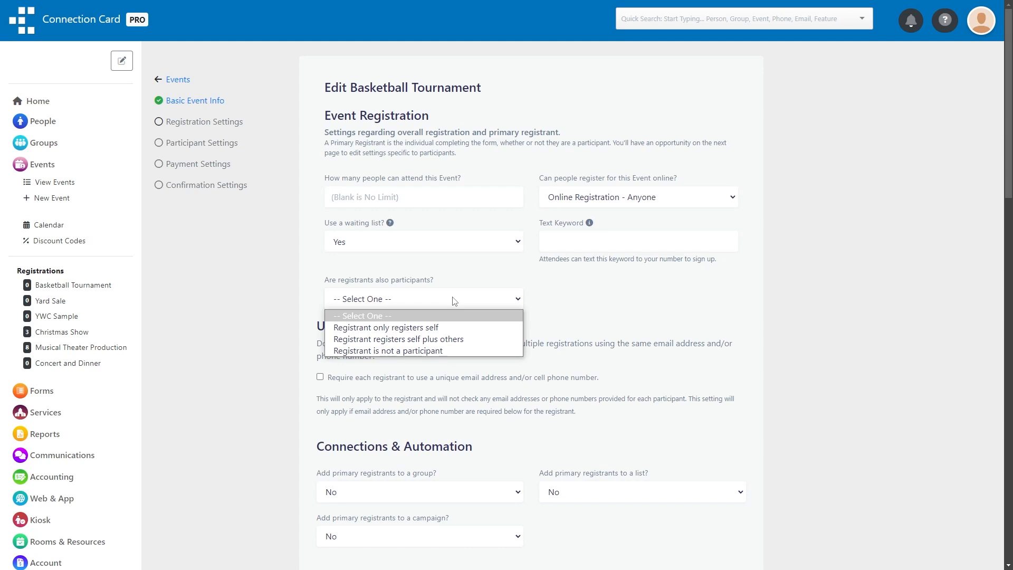
{"action": "left_click", "coordinate": [477, 342]}
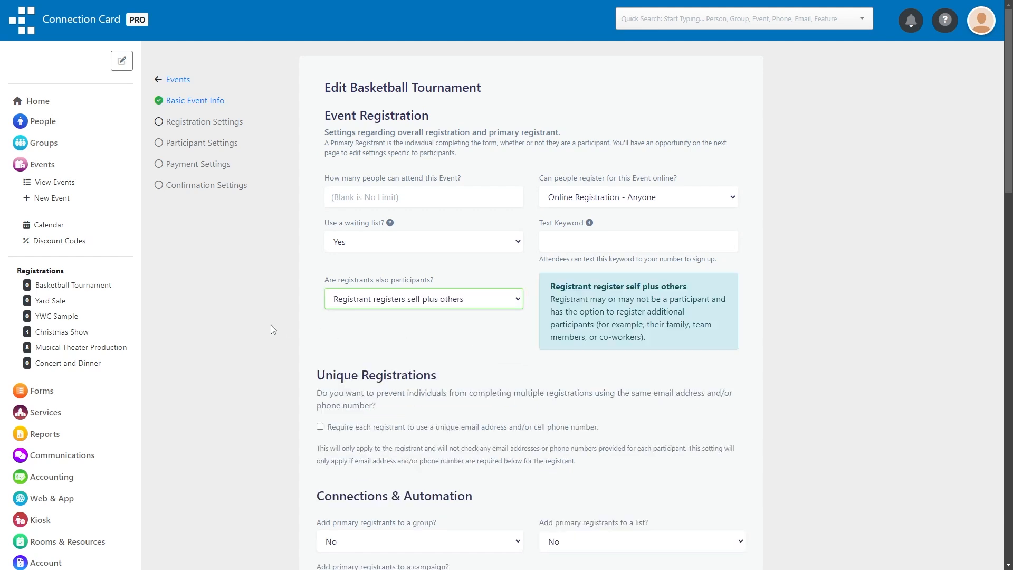
{"action": "scroll", "coordinate": [271, 324], "scroll_direction": "down", "scroll_amount": 9}
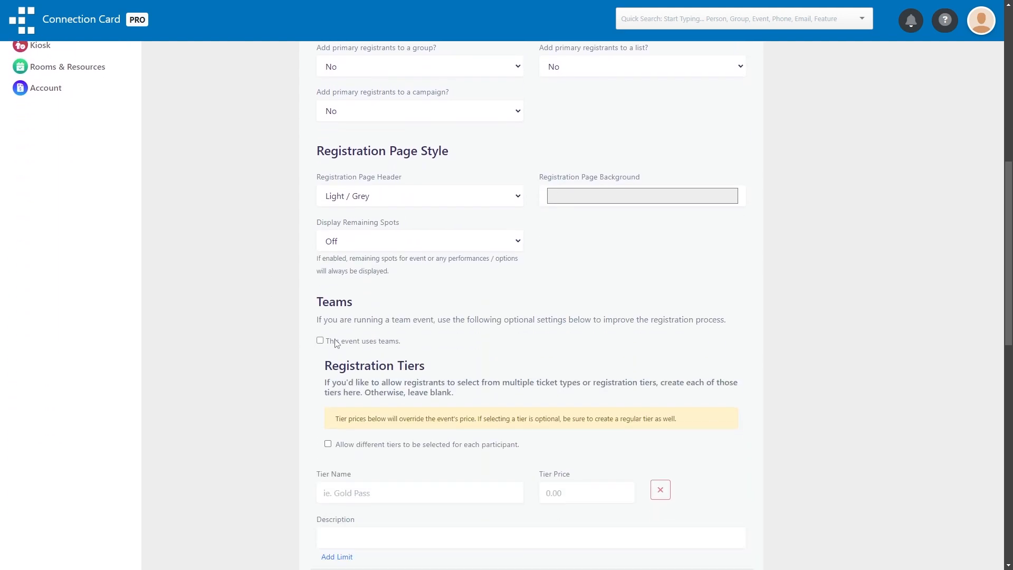
{"action": "left_click", "coordinate": [321, 341]}
Limit each team to a minimum of 4 and a maximum of 6 players, with at most 10 teams.
{"action": "scroll", "coordinate": [291, 340], "scroll_direction": "down", "scroll_amount": 1}
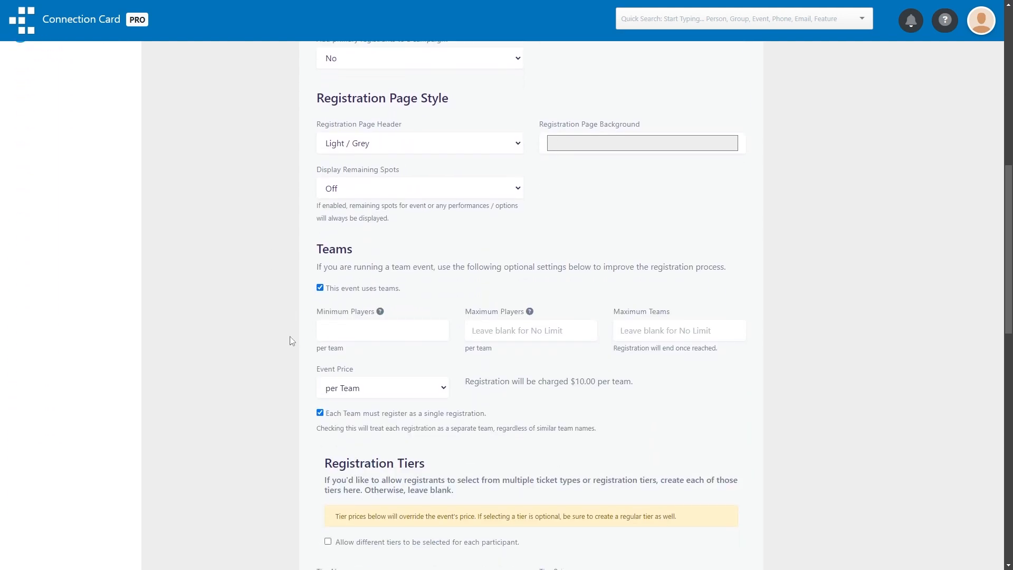
{"action": "left_click", "coordinate": [411, 333]}
{"action": "type", "text": "4"}
{"action": "left_click", "coordinate": [503, 336]}
{"action": "type", "text": "6"}
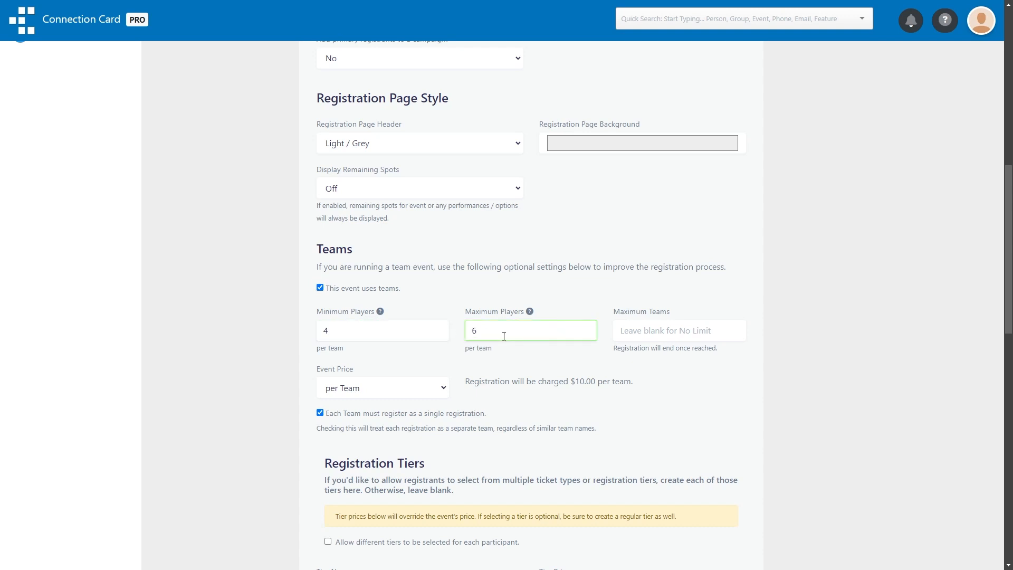
{"action": "left_click", "coordinate": [617, 333]}
{"action": "type", "text": "10"}
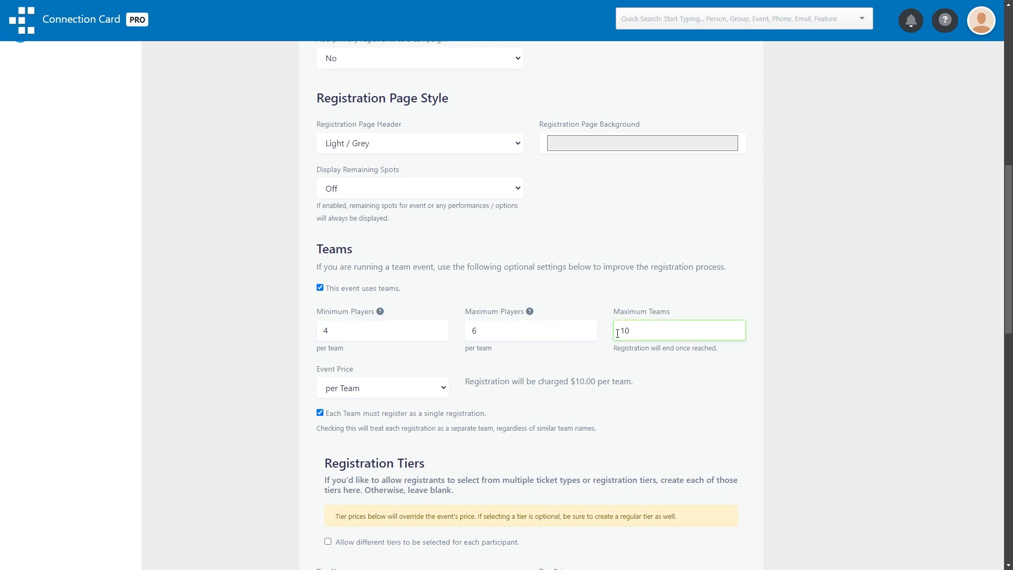
Require a team name from registrants, and save the registration settings and the default participant settings.
{"action": "scroll", "coordinate": [617, 334], "scroll_direction": "down", "scroll_amount": 1}
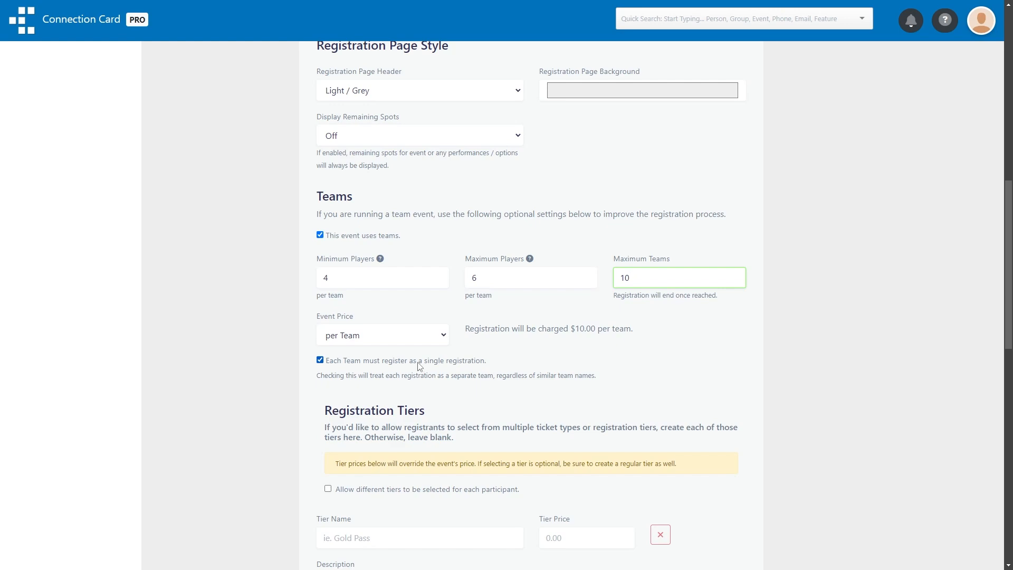
{"action": "scroll", "coordinate": [276, 367], "scroll_direction": "down", "scroll_amount": 8}
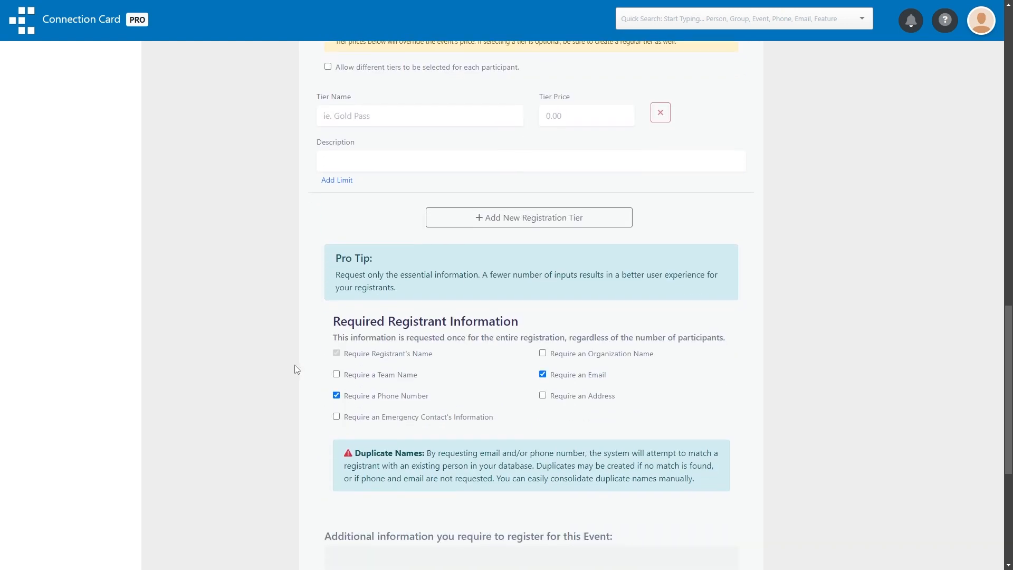
{"action": "left_click", "coordinate": [336, 374]}
{"action": "scroll", "coordinate": [284, 365], "scroll_direction": "down", "scroll_amount": 5}
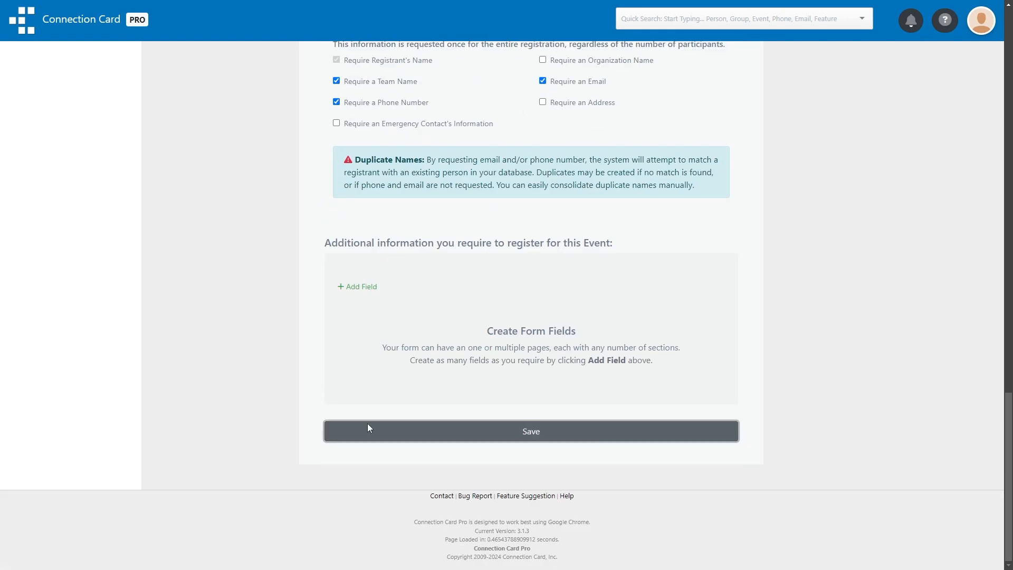
{"action": "left_click", "coordinate": [367, 425]}
{"action": "scroll", "coordinate": [369, 427], "scroll_direction": "down", "scroll_amount": 10}
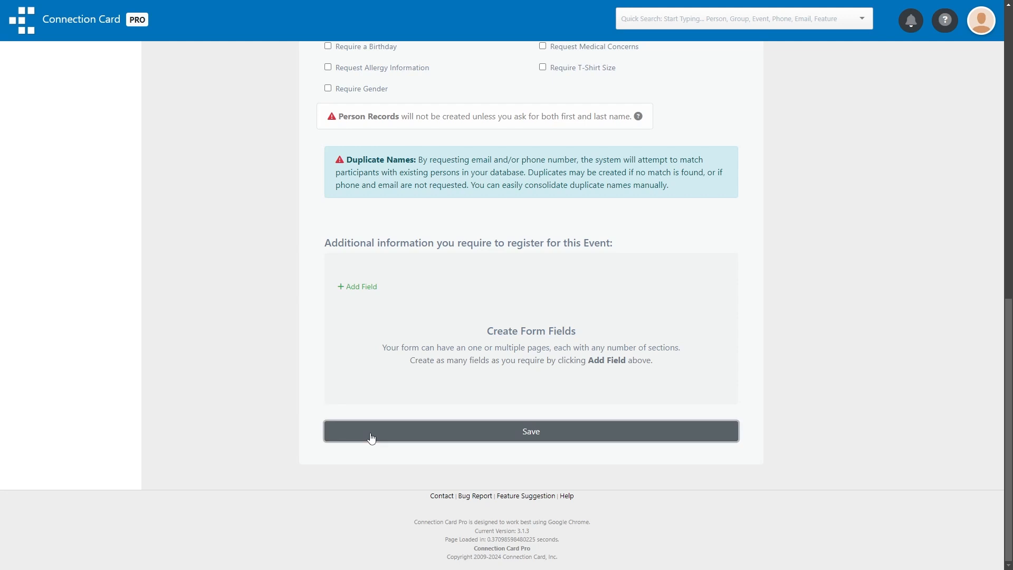
{"action": "left_click", "coordinate": [368, 433]}
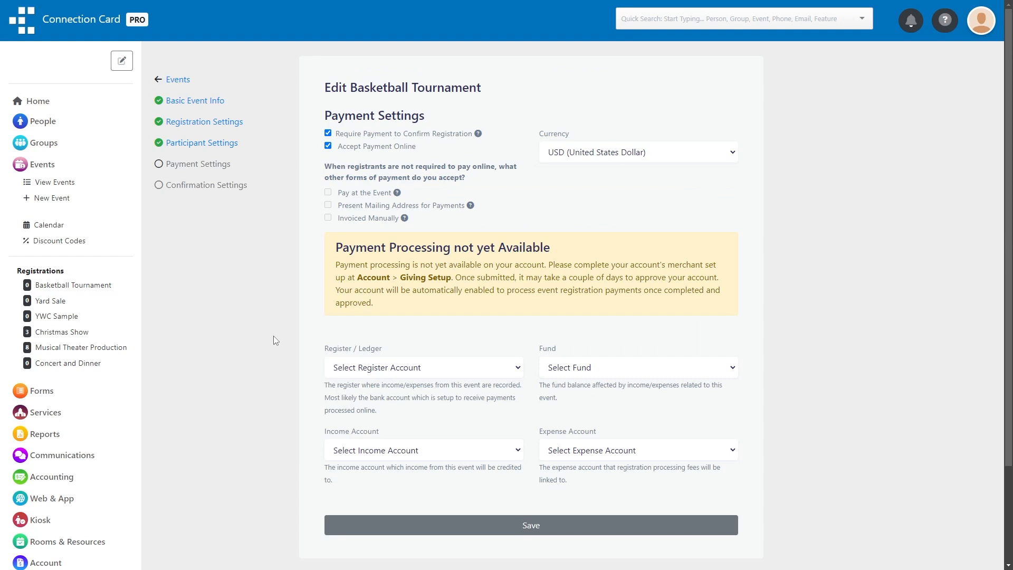
Assign the event payments to the register 1000 - Chequing and the fund 3000 - General Fund.
{"action": "left_click", "coordinate": [410, 366]}
{"action": "left_click", "coordinate": [401, 393]}
{"action": "left_click", "coordinate": [590, 368]}
{"action": "left_click", "coordinate": [585, 396]}
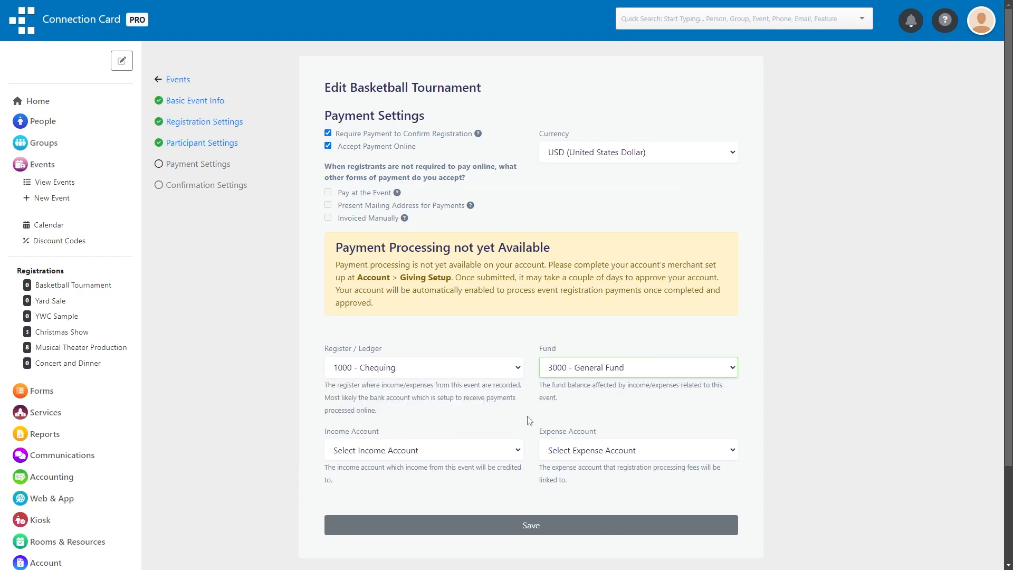
Set the income account to 4000 - Contributions Income and the expense account to 5600 - Fundraising Fees, and save the payment settings.
{"action": "left_click", "coordinate": [422, 449]}
{"action": "left_click", "coordinate": [375, 357]}
{"action": "left_click", "coordinate": [607, 450]}
{"action": "left_click", "coordinate": [607, 375]}
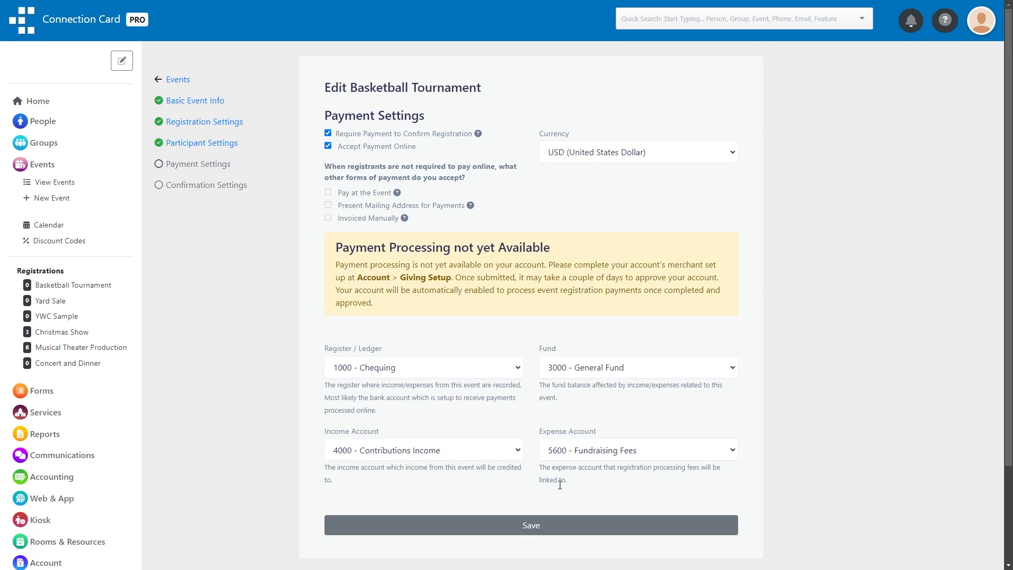
{"action": "left_click", "coordinate": [523, 532]}
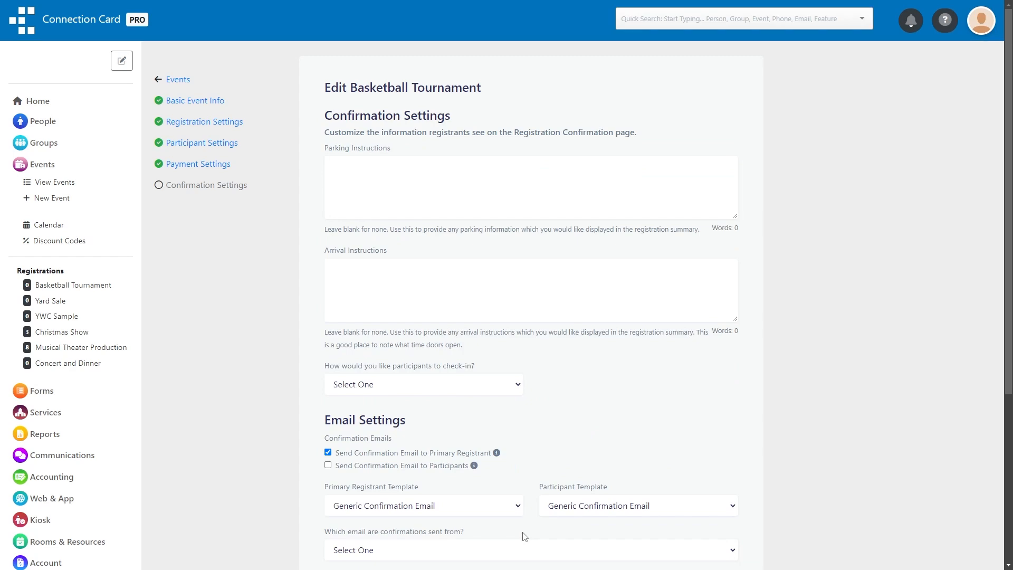
Return to the events list and copy the registration link for the Basketball Tournament only.
{"action": "left_click", "coordinate": [175, 80]}
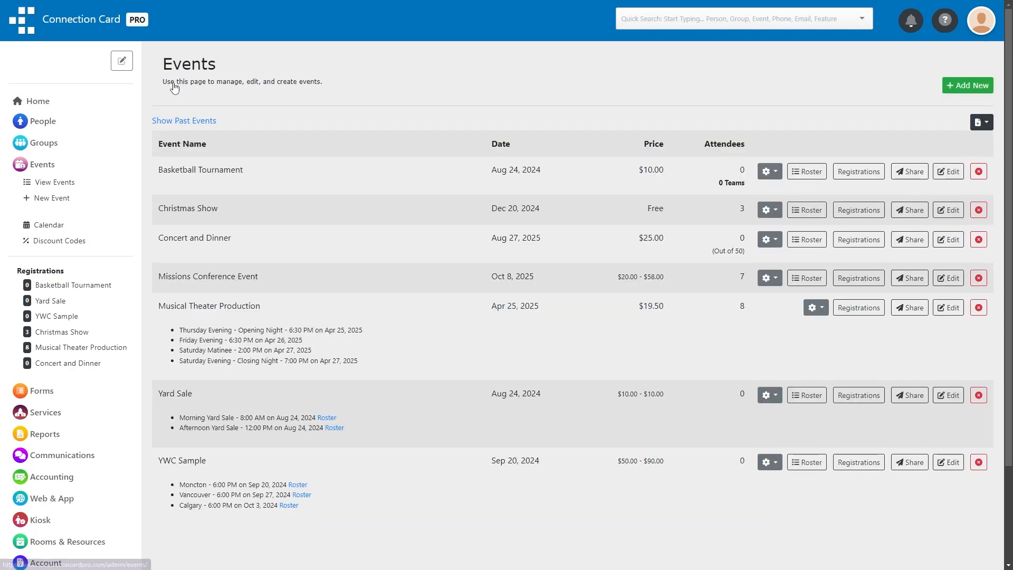
{"action": "left_click", "coordinate": [919, 170]}
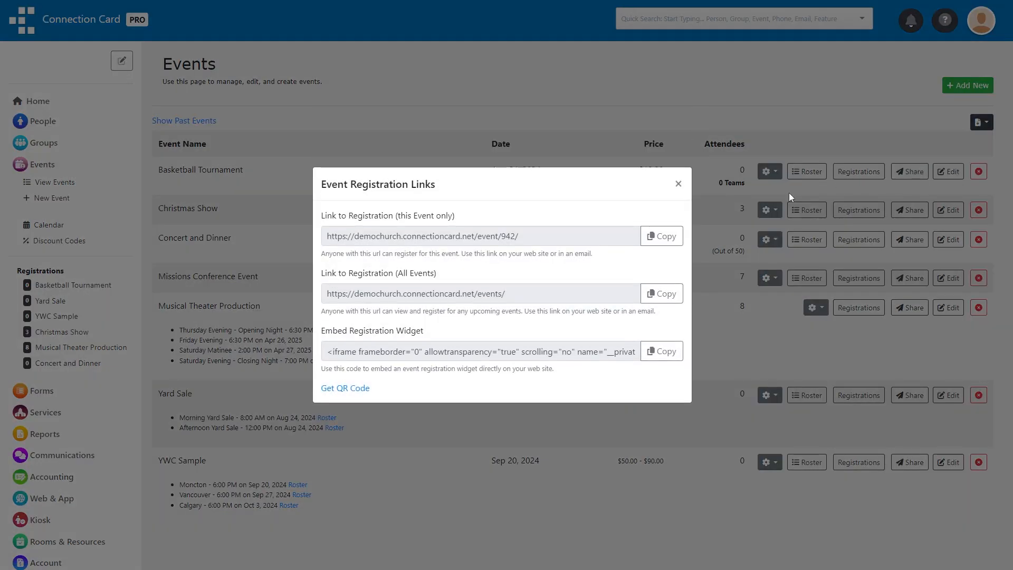
{"action": "left_click", "coordinate": [664, 238]}
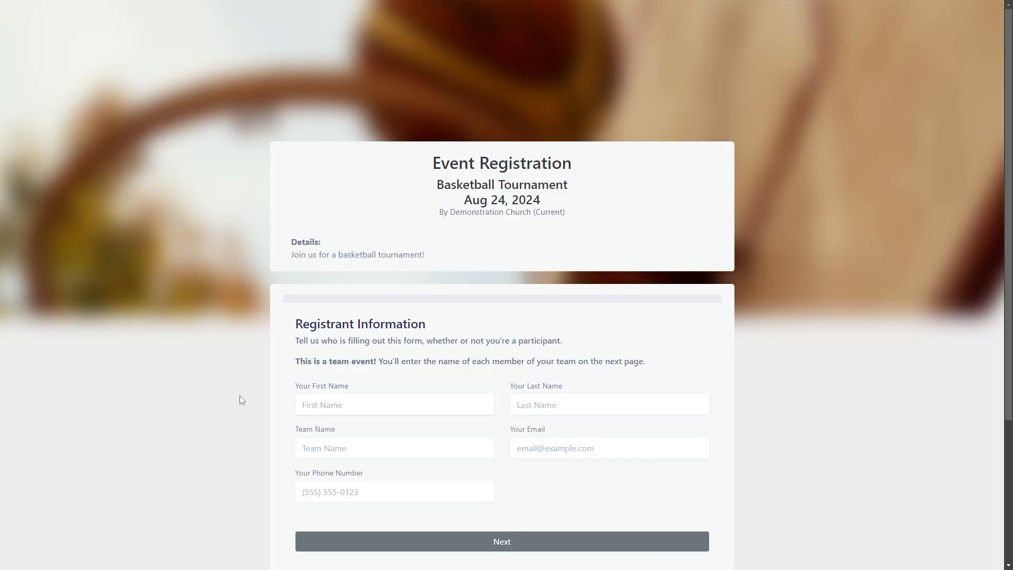
Fill in the registrant's name, e-mail and phone number with the team name "Purple Team", and continue to the team page.
{"action": "type", "text": "John"}
{"action": "key", "text": "Tab"}
{"action": "type", "text": "Doe"}
{"action": "key", "text": "Tab"}
{"action": "type", "text": "Purple Team"}
{"action": "key", "text": "Tab"}
{"action": "type", "text": "john@example.com"}
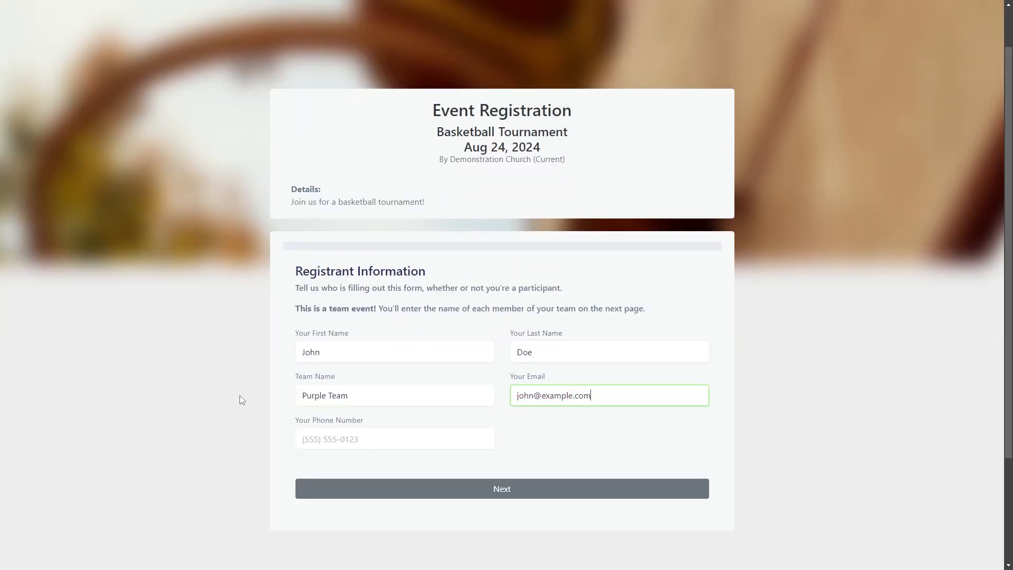
{"action": "key", "text": "Tab"}
{"action": "type", "text": "5555551234"}
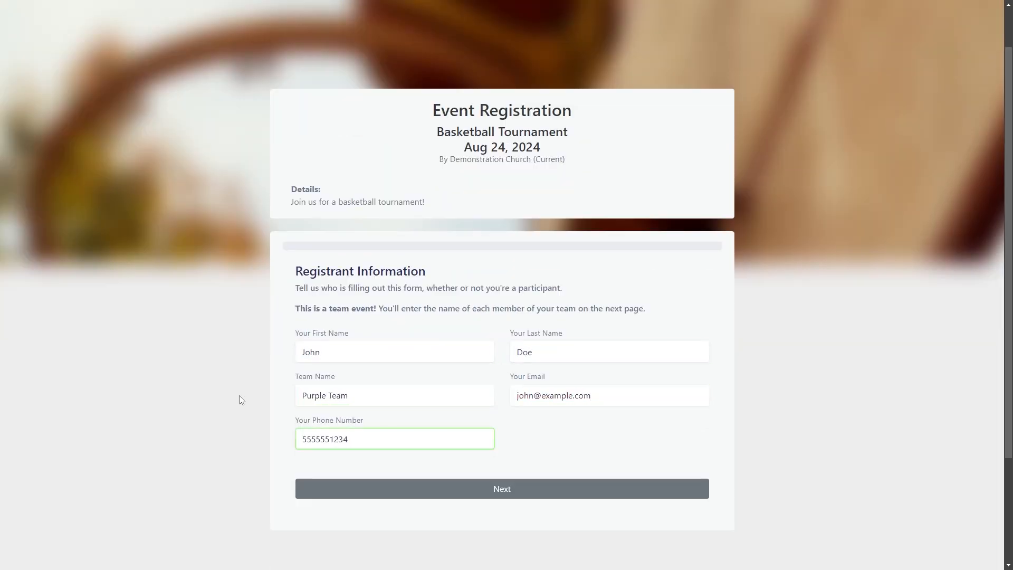
{"action": "left_click", "coordinate": [319, 492]}
Enter the first names of team participants #2, #3 and #4, and continue to the registration summary.
{"action": "left_click", "coordinate": [430, 305]}
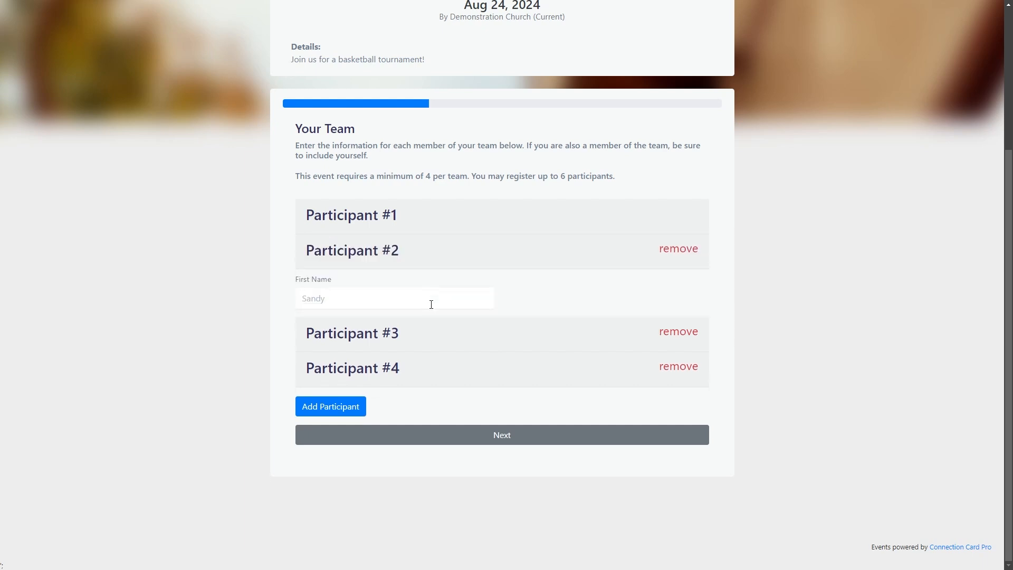
{"action": "type", "text": "Sh"}
{"action": "left_click", "coordinate": [400, 327]}
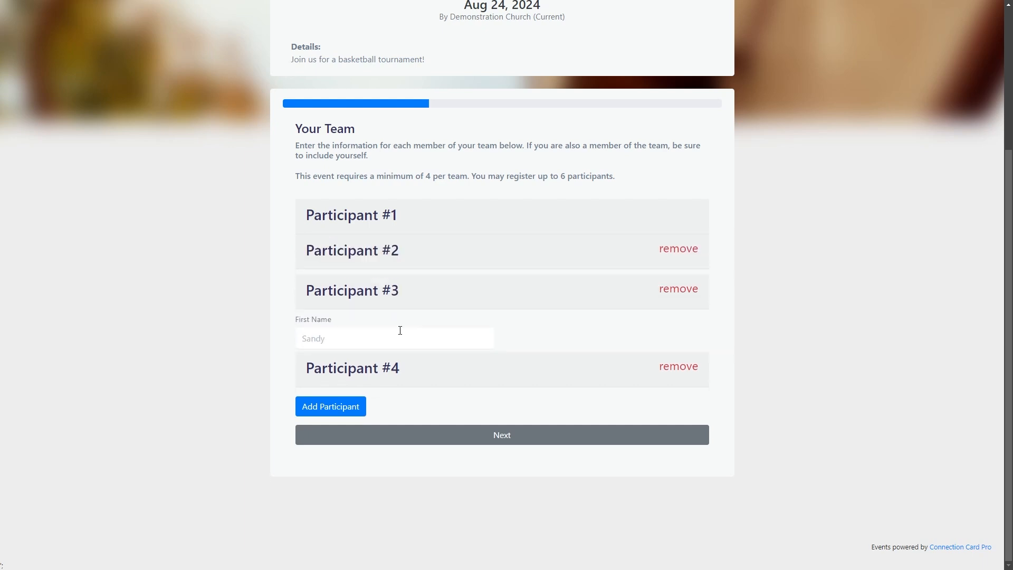
{"action": "type", "text": "Madison"}
{"action": "left_click", "coordinate": [385, 363]}
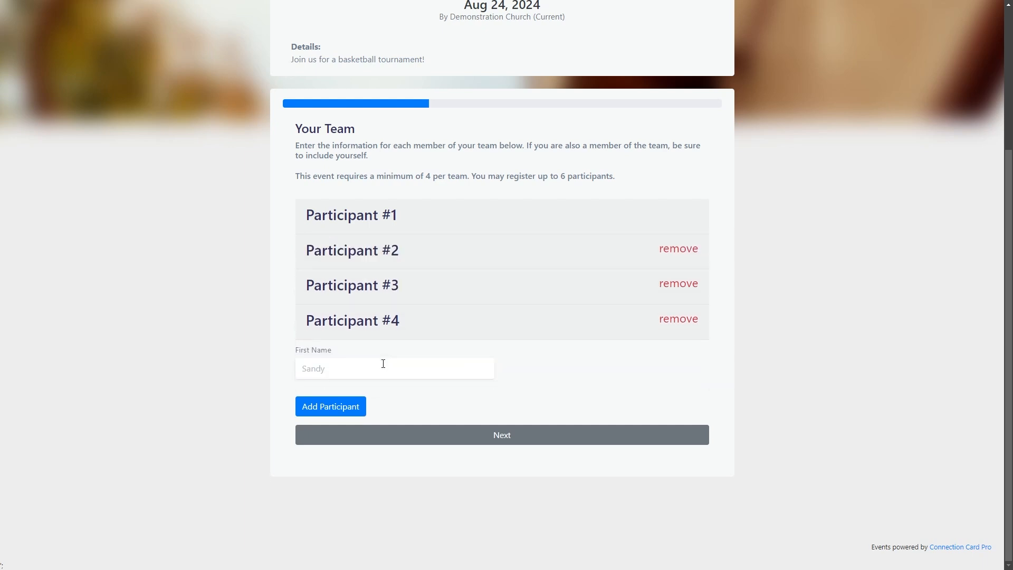
{"action": "type", "text": "Jane"}
{"action": "left_click", "coordinate": [441, 435]}
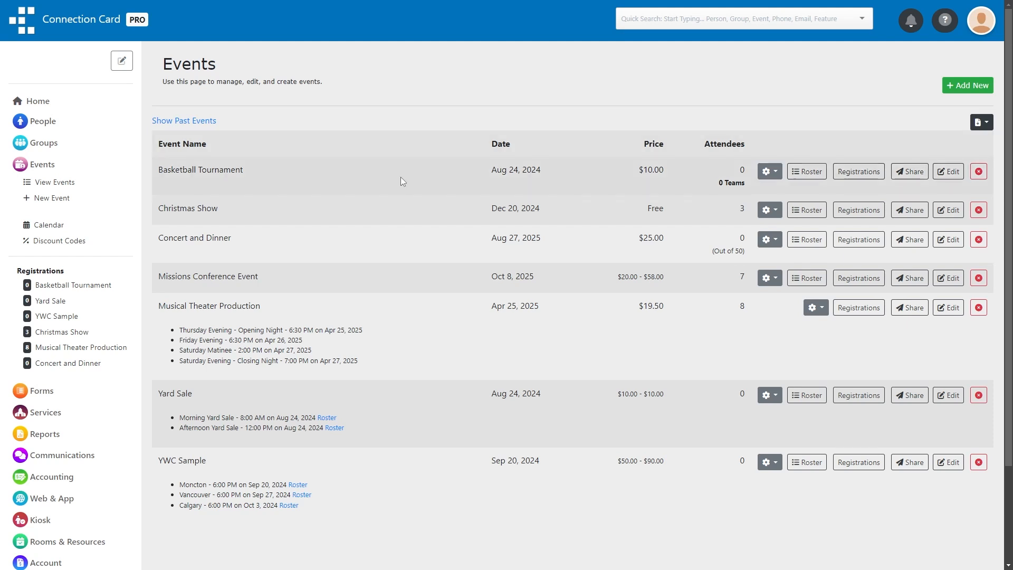
Open the Basketball Tournament event for editing and set its regular price to be charged "for entire registration".
{"action": "left_click", "coordinate": [952, 172]}
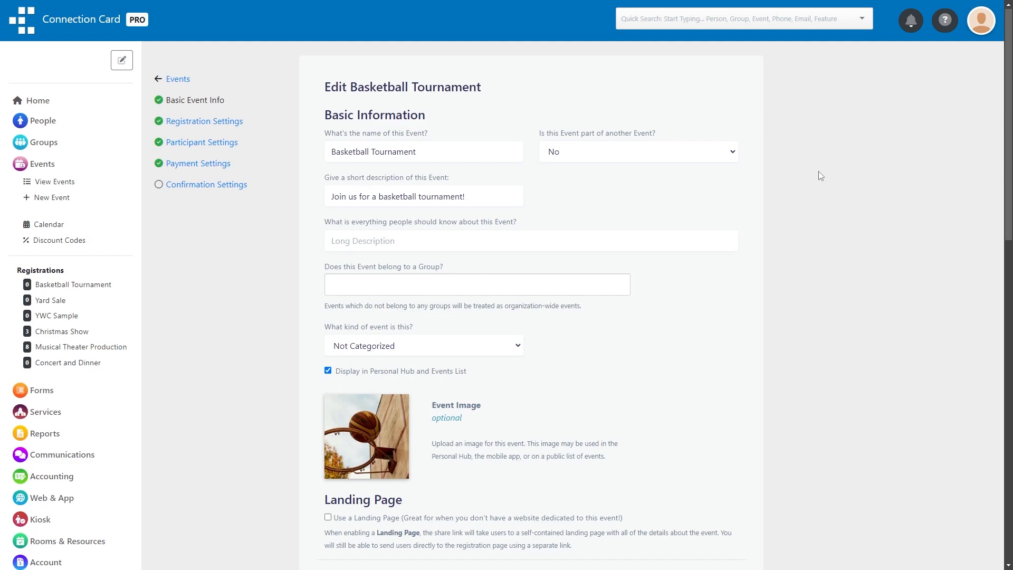
{"action": "scroll", "coordinate": [818, 174], "scroll_direction": "down", "scroll_amount": 7}
{"action": "left_click", "coordinate": [563, 258]}
{"action": "left_click", "coordinate": [538, 288]}
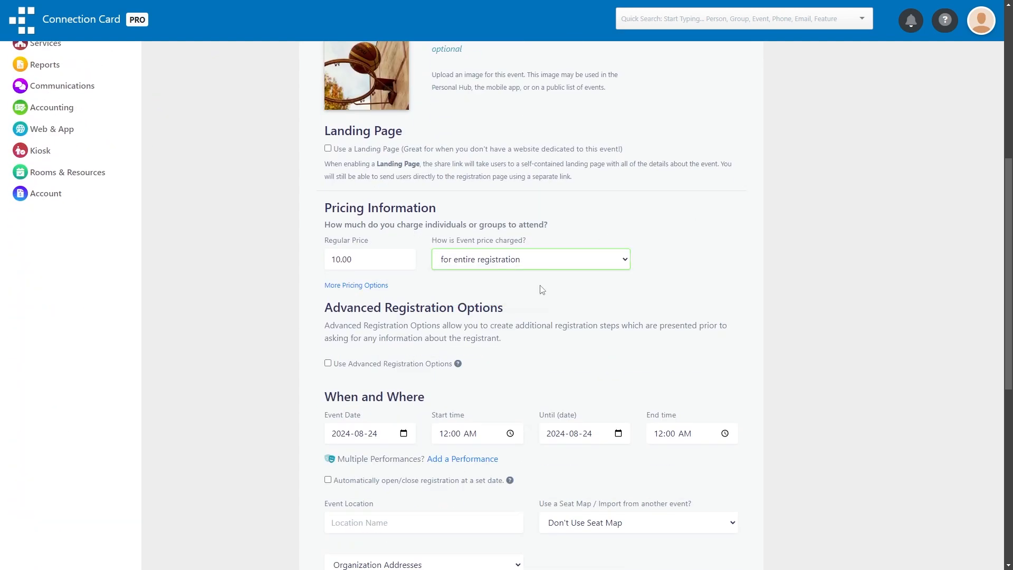
{"action": "scroll", "coordinate": [538, 290], "scroll_direction": "down", "scroll_amount": 8}
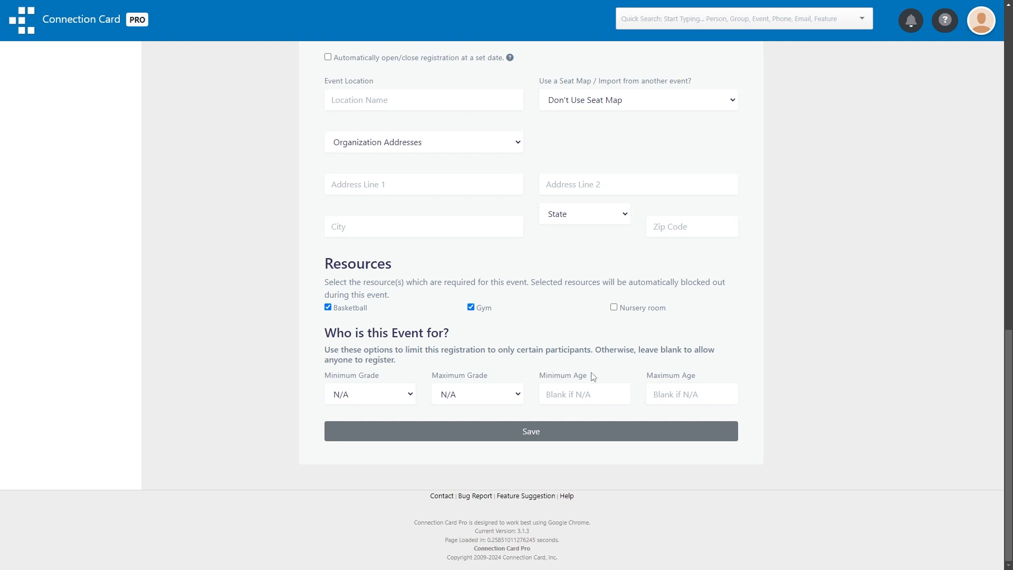
Limit the event to participants with a minimum age of 18 and a maximum age of 25, and save the basic event info.
{"action": "left_click", "coordinate": [590, 391]}
{"action": "type", "text": "18"}
{"action": "left_click", "coordinate": [656, 391]}
{"action": "type", "text": "25"}
{"action": "left_click", "coordinate": [615, 370]}
{"action": "left_click", "coordinate": [590, 431]}
Set the Teams event price to be charged per participant, and save the registration settings.
{"action": "scroll", "coordinate": [239, 297], "scroll_direction": "down", "scroll_amount": 10}
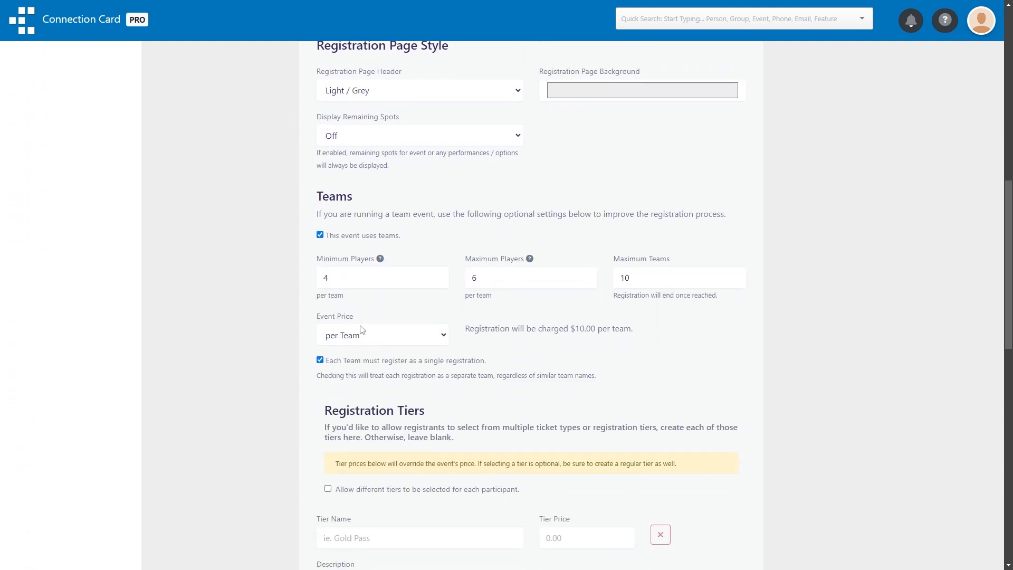
{"action": "left_click", "coordinate": [362, 336]}
{"action": "left_click", "coordinate": [342, 351]}
{"action": "scroll", "coordinate": [274, 338], "scroll_direction": "down", "scroll_amount": 14}
{"action": "left_click", "coordinate": [409, 430]}
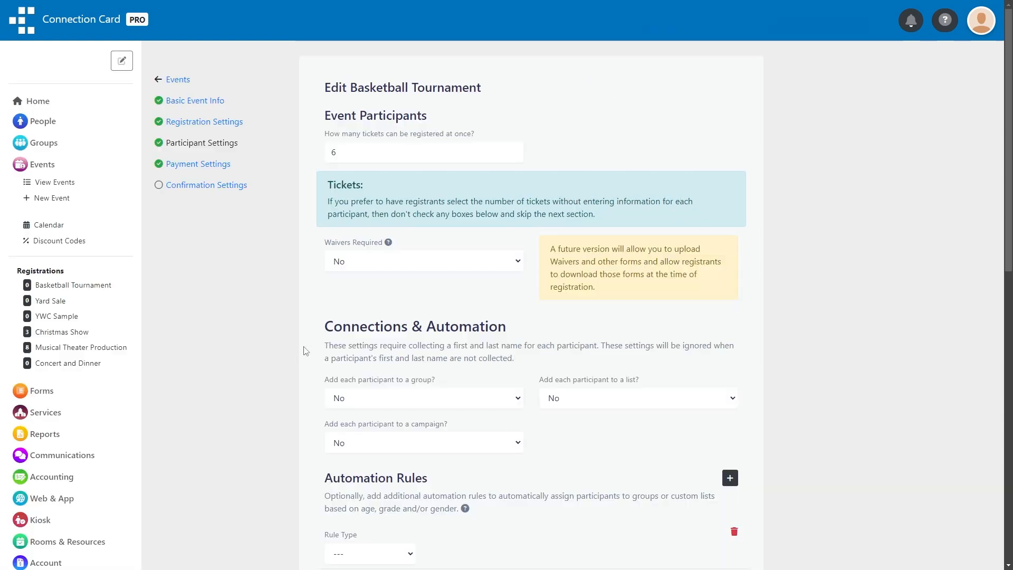
Require a birthday from each participant, save the participant settings and return to the events list.
{"action": "scroll", "coordinate": [305, 350], "scroll_direction": "down", "scroll_amount": 5}
{"action": "scroll", "coordinate": [305, 350], "scroll_direction": "down", "scroll_amount": 2}
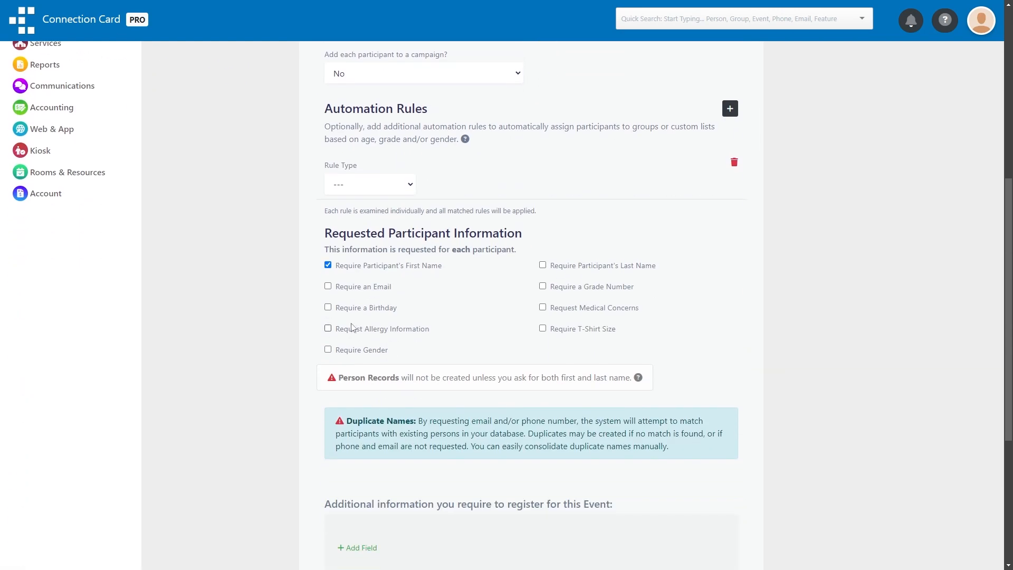
{"action": "left_click", "coordinate": [363, 309]}
{"action": "scroll", "coordinate": [273, 320], "scroll_direction": "down", "scroll_amount": 5}
{"action": "left_click", "coordinate": [394, 429]}
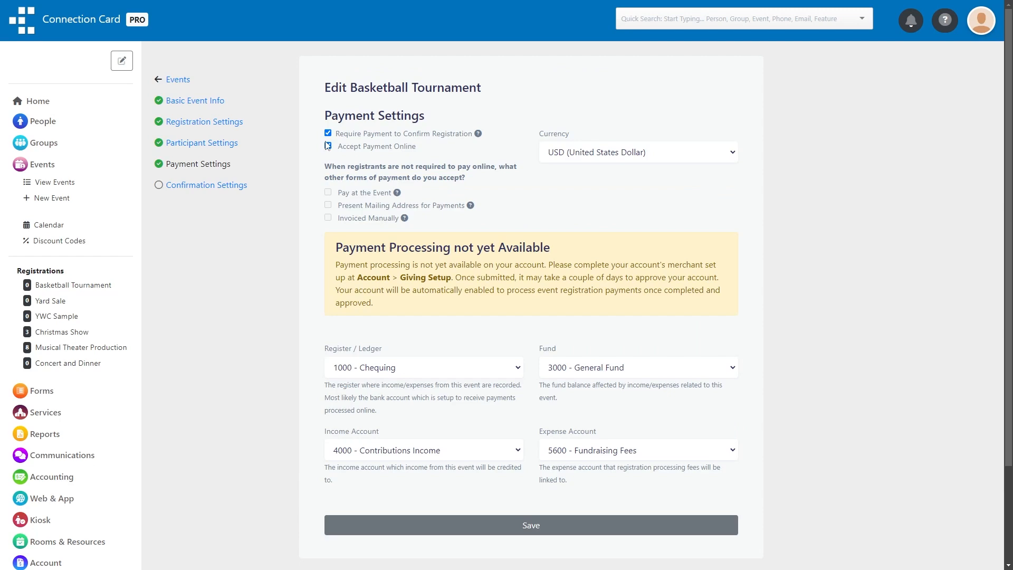
{"action": "left_click", "coordinate": [178, 79]}
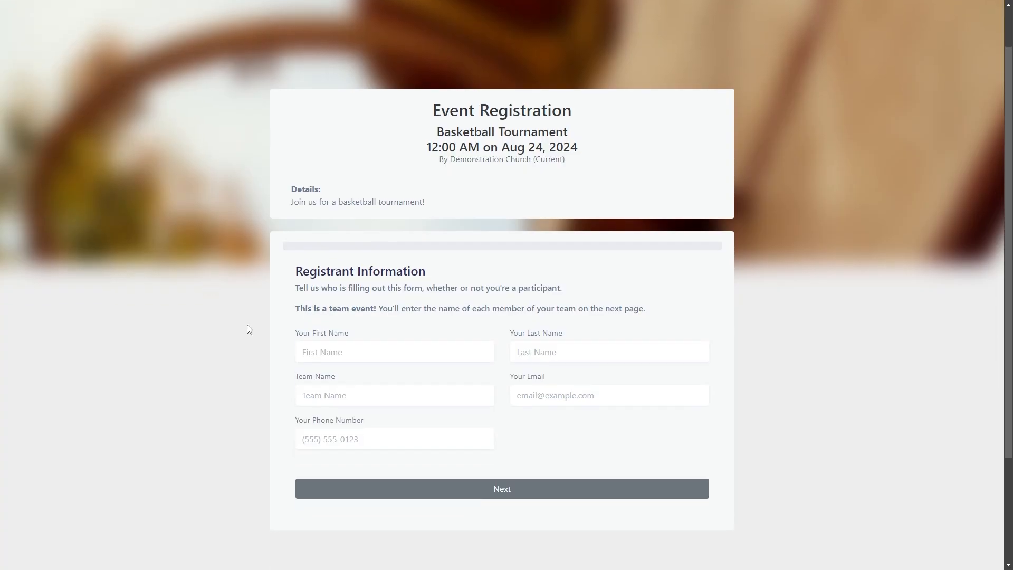
On the public registration form, fill in the registrant's name, e-mail and phone number with the team name "Turquoise Team", and continue to the team page.
{"action": "left_click", "coordinate": [343, 349]}
{"action": "type", "text": "John"}
{"action": "key", "text": "Tab"}
{"action": "type", "text": "Doe"}
{"action": "key", "text": "Tab"}
{"action": "type", "text": "Turquoise Team"}
{"action": "key", "text": "Tab"}
{"action": "type", "text": "john@example.com"}
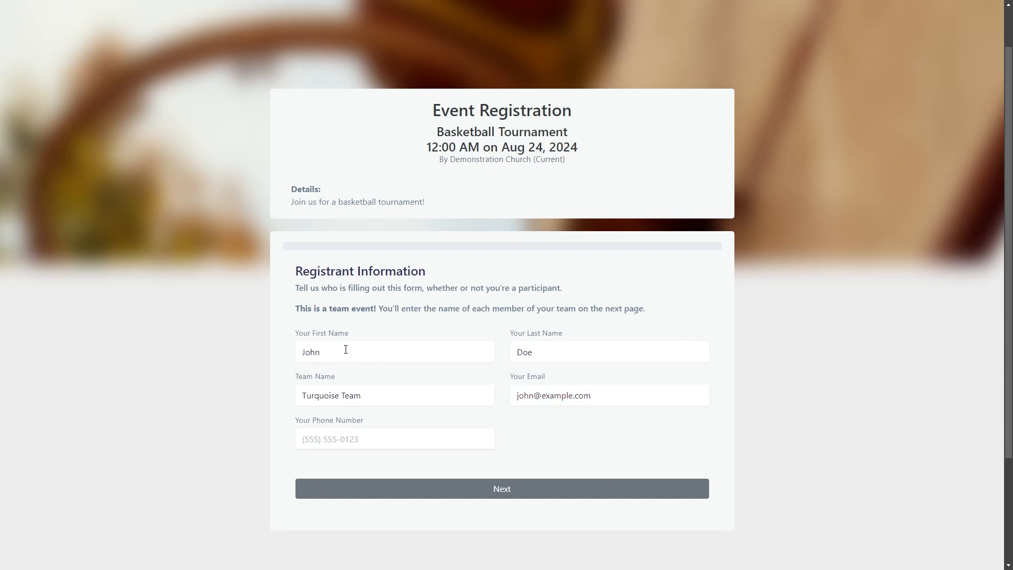
{"action": "key", "text": "Tab"}
{"action": "type", "text": "5555551234"}
{"action": "left_click", "coordinate": [330, 484]}
Choose the month, day and year of Participant #1's birthday, using a birth date within the allowed age range.
{"action": "scroll", "coordinate": [369, 470], "scroll_direction": "up", "scroll_amount": 1}
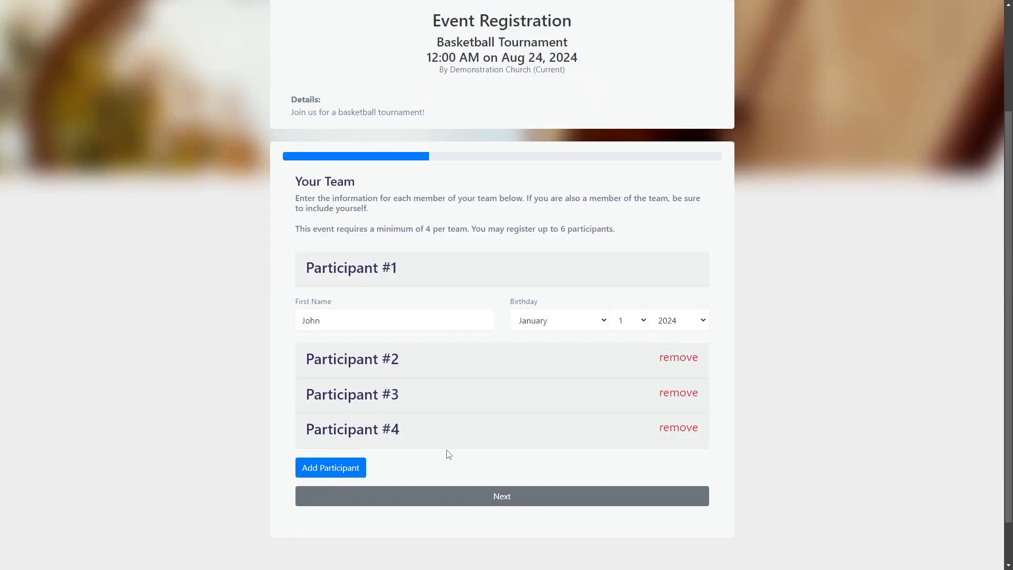
{"action": "left_click", "coordinate": [569, 327]}
{"action": "left_click", "coordinate": [533, 418]}
{"action": "left_click", "coordinate": [628, 320]}
{"action": "left_click", "coordinate": [625, 268]}
{"action": "left_click", "coordinate": [685, 322]}
{"action": "scroll", "coordinate": [680, 263], "scroll_direction": "down", "scroll_amount": 3}
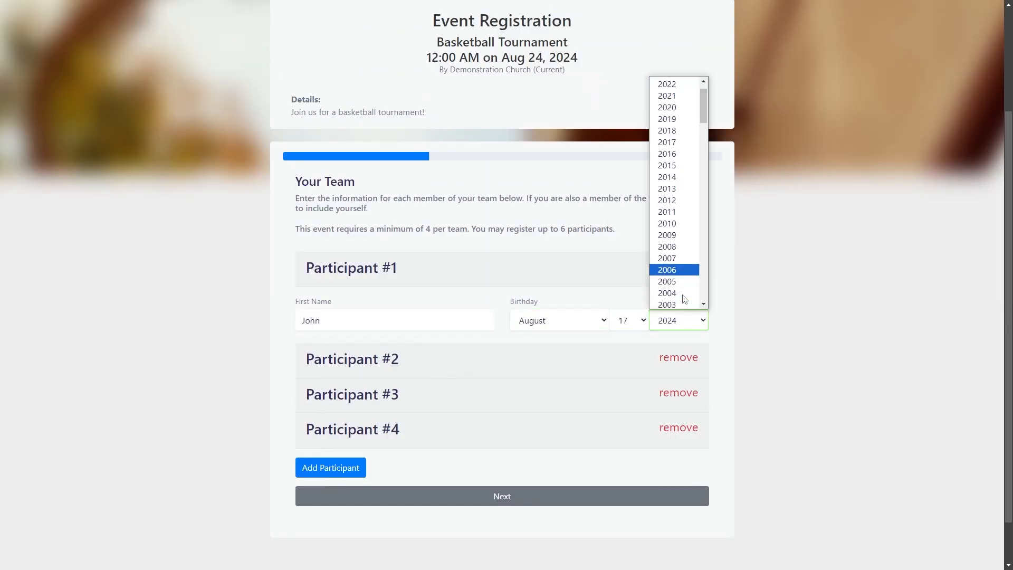
{"action": "left_click", "coordinate": [688, 256]}
Enter Participant #2's first name and choose a birthday within the allowed age range.
{"action": "scroll", "coordinate": [443, 287], "scroll_direction": "down", "scroll_amount": 1}
{"action": "left_click", "coordinate": [418, 309]}
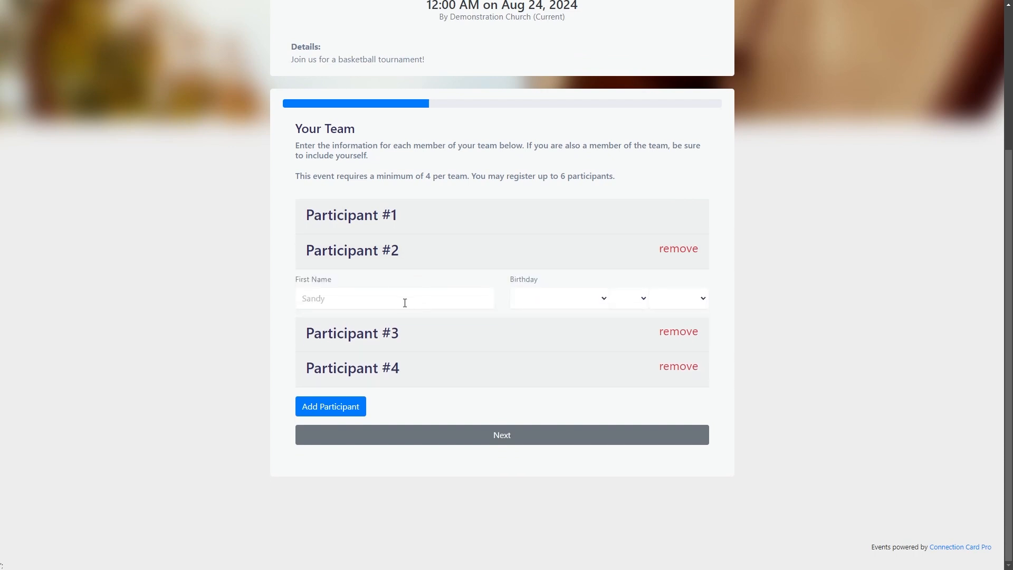
{"action": "left_click", "coordinate": [402, 301]}
{"action": "type", "text": "Bob"}
{"action": "left_click", "coordinate": [559, 298]}
{"action": "left_click", "coordinate": [549, 337]}
{"action": "left_click", "coordinate": [629, 298]}
{"action": "left_click", "coordinate": [622, 348]}
{"action": "left_click", "coordinate": [678, 298]}
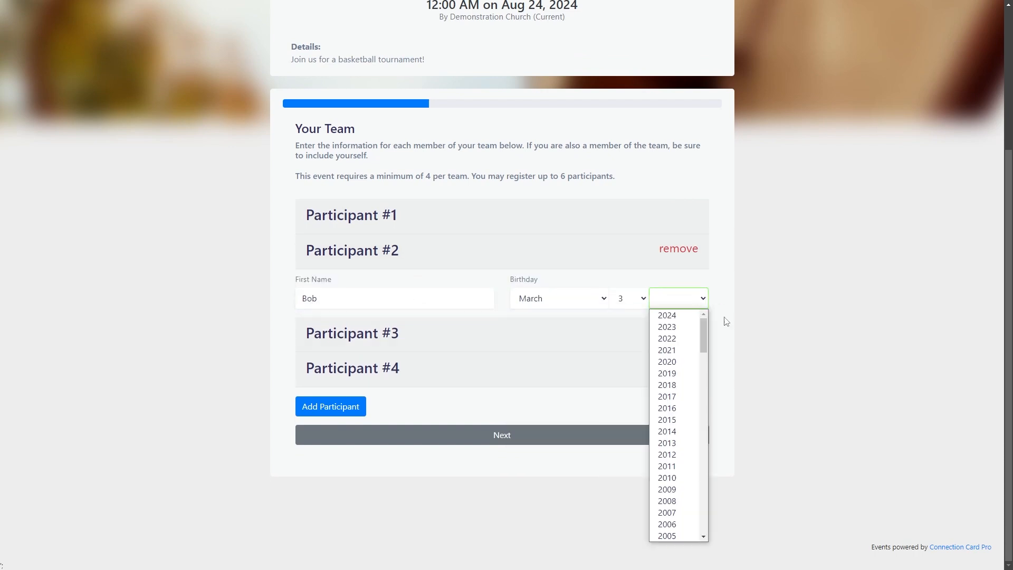
{"action": "scroll", "coordinate": [680, 422], "scroll_direction": "down", "scroll_amount": 3}
{"action": "left_click", "coordinate": [681, 464]}
Enter Participant #3's first name and choose a birthday within the allowed age range.
{"action": "left_click", "coordinate": [385, 332]}
{"action": "left_click", "coordinate": [385, 333]}
{"action": "type", "text": "Jill"}
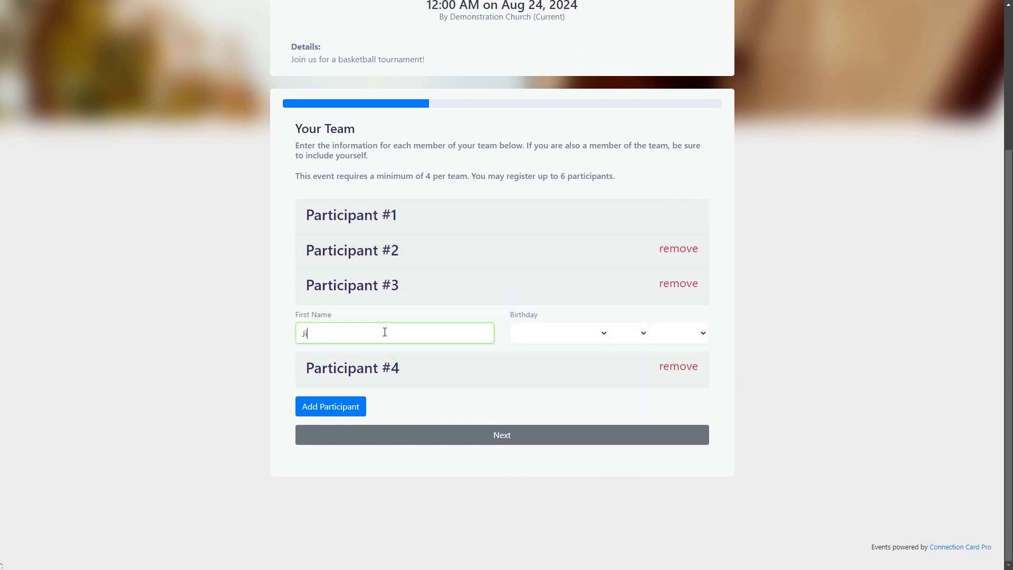
{"action": "left_click", "coordinate": [568, 337]}
{"action": "left_click", "coordinate": [533, 455]}
{"action": "left_click", "coordinate": [629, 333]}
{"action": "left_click", "coordinate": [622, 210]}
{"action": "left_click", "coordinate": [688, 332]}
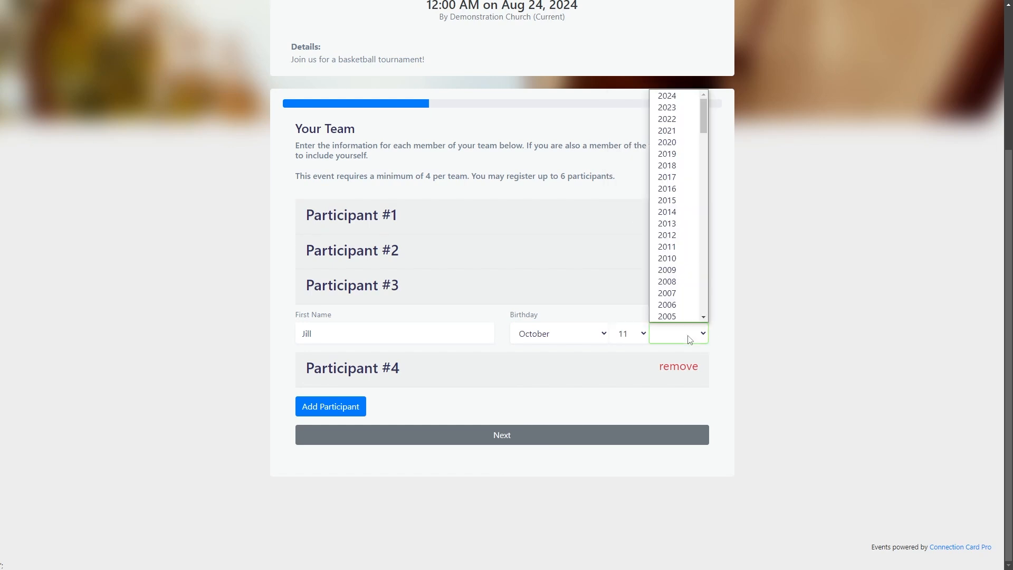
{"action": "scroll", "coordinate": [680, 211], "scroll_direction": "down", "scroll_amount": 3}
{"action": "left_click", "coordinate": [681, 222]}
Enter Participant #4's first name and choose a birthday within the allowed age range.
{"action": "left_click", "coordinate": [403, 367]}
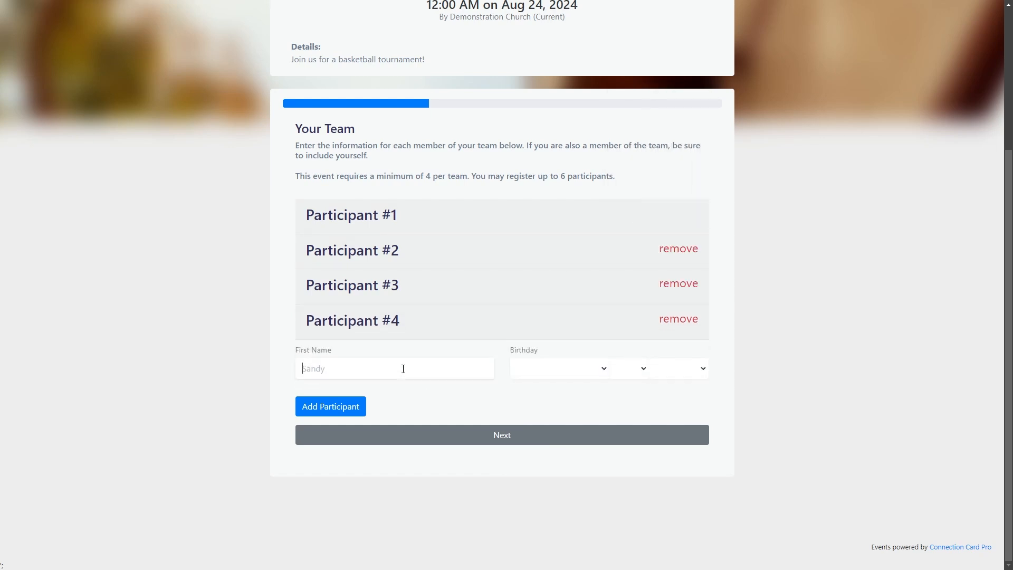
{"action": "left_click", "coordinate": [403, 368]}
{"action": "type", "text": "Janet"}
{"action": "left_click", "coordinate": [562, 368]}
{"action": "left_click", "coordinate": [527, 429]}
{"action": "left_click", "coordinate": [628, 368]}
{"action": "left_click", "coordinate": [628, 352]}
{"action": "left_click", "coordinate": [679, 368]}
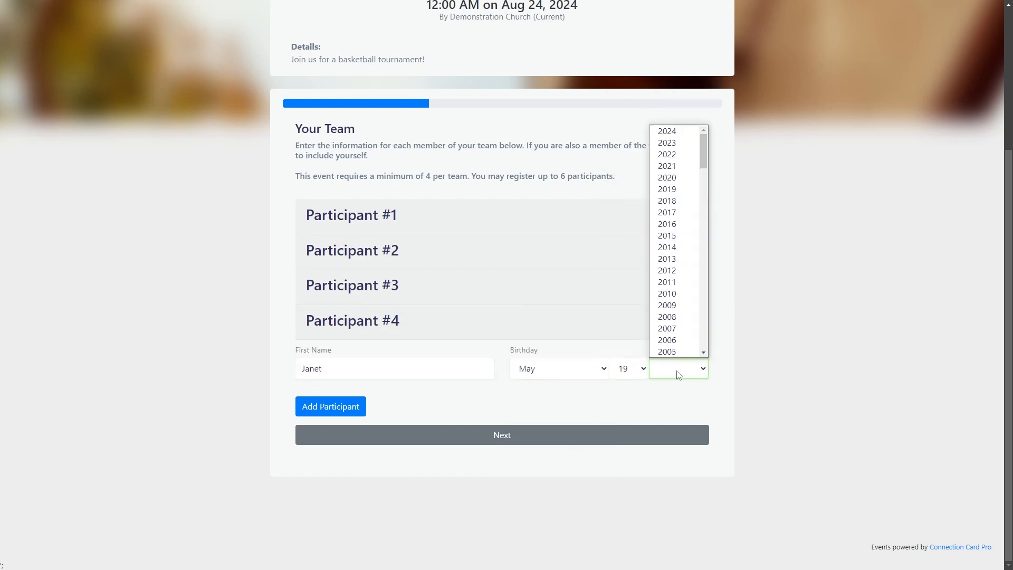
{"action": "scroll", "coordinate": [681, 355], "scroll_direction": "down", "scroll_amount": 3}
{"action": "left_click", "coordinate": [680, 296]}
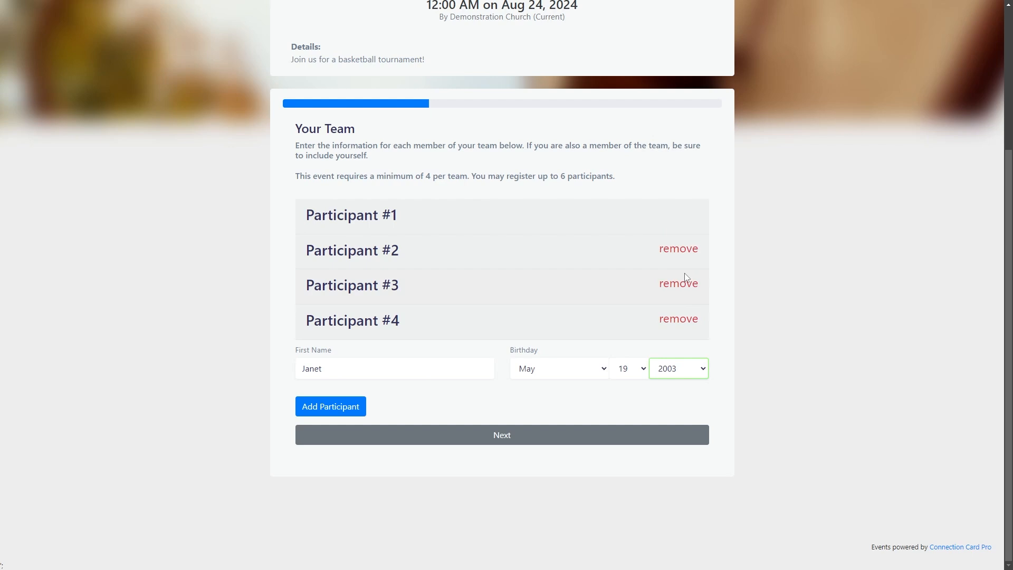
Add a fifth participant with a first name and a birthday below the minimum age, and try to continue to the summary.
{"action": "left_click", "coordinate": [350, 411]}
{"action": "type", "text": "George"}
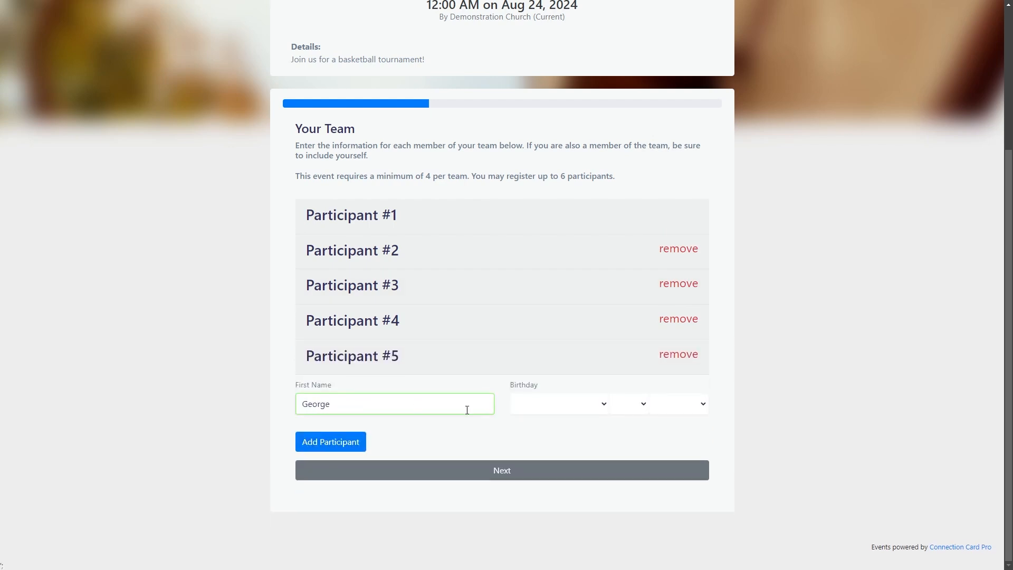
{"action": "left_click", "coordinate": [559, 404]}
{"action": "left_click", "coordinate": [533, 319]}
{"action": "left_click", "coordinate": [621, 404]}
{"action": "left_click", "coordinate": [622, 386]}
{"action": "left_click", "coordinate": [678, 404]}
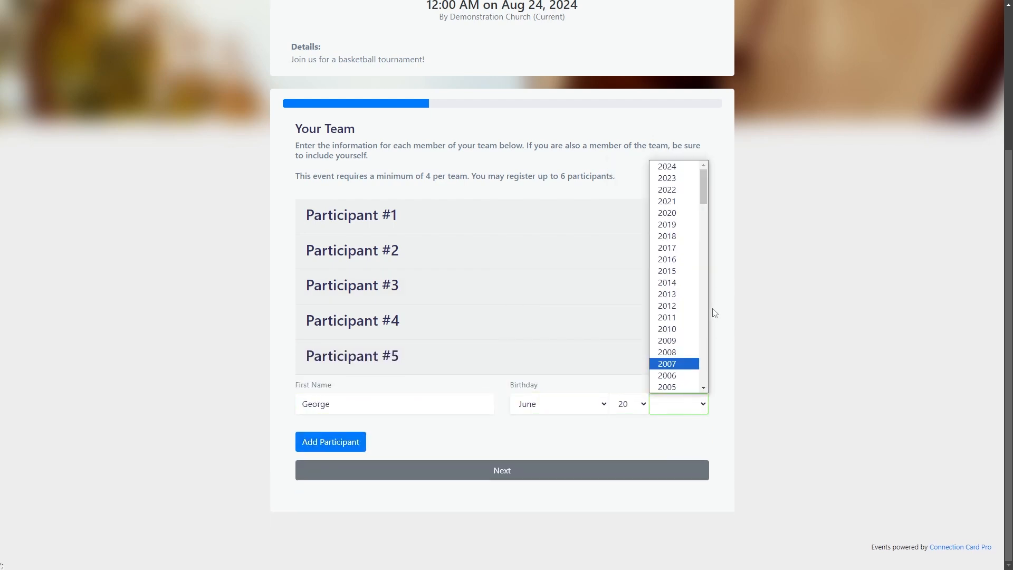
{"action": "left_click", "coordinate": [680, 330]}
{"action": "left_click", "coordinate": [510, 469]}
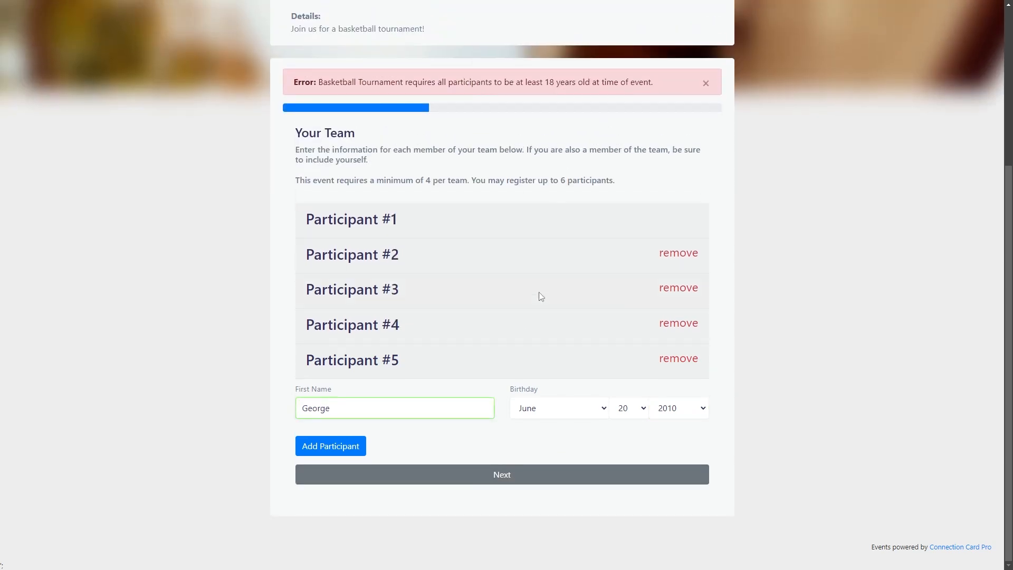
Remove Participant #5 from the team and continue to the registration summary and payment page.
{"action": "left_click", "coordinate": [671, 360]}
{"action": "left_click", "coordinate": [598, 315]}
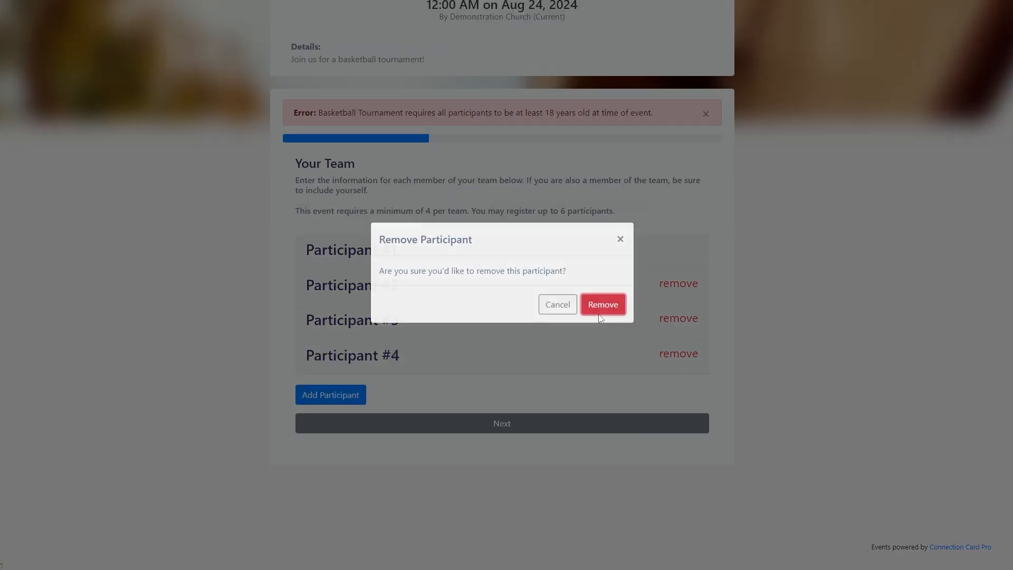
{"action": "left_click", "coordinate": [505, 469]}
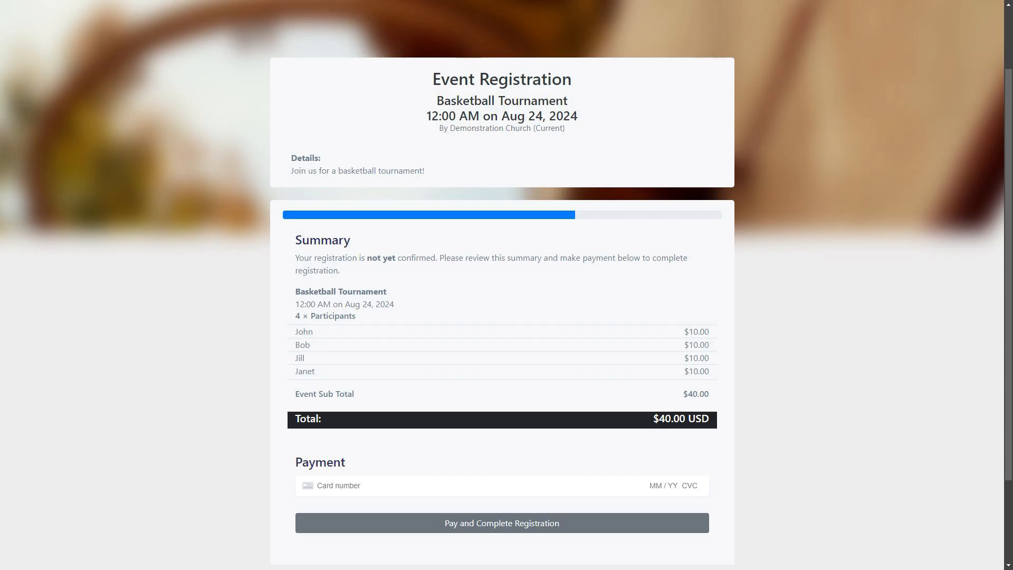